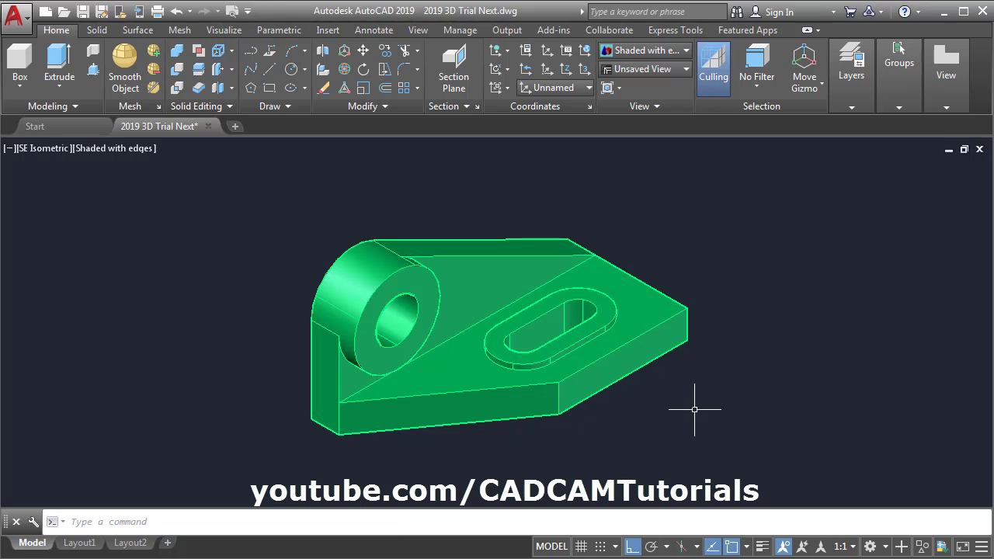
# - Open the Drawing Units dialog with U and accept the units unchanged
pyautogui.click(953, 108)
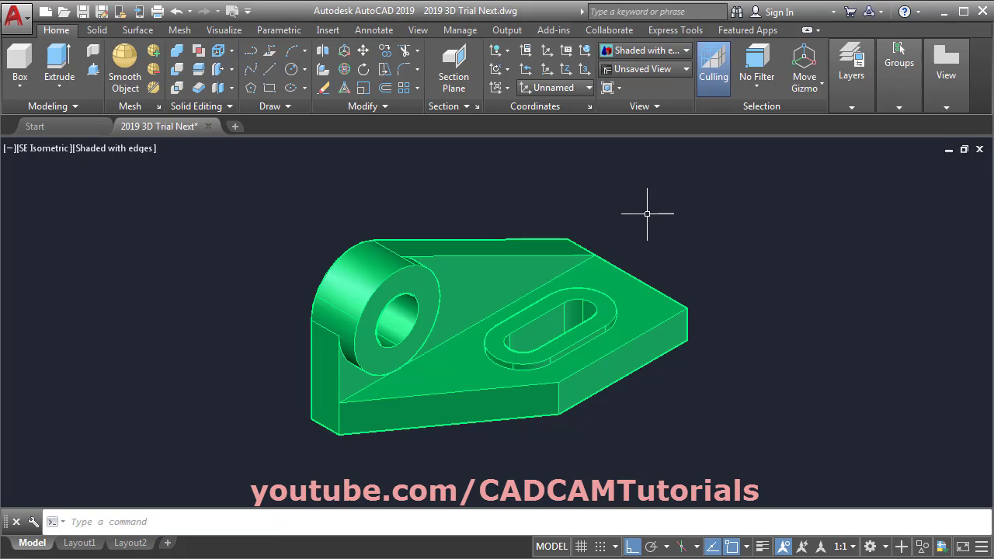
pyautogui.write('u')
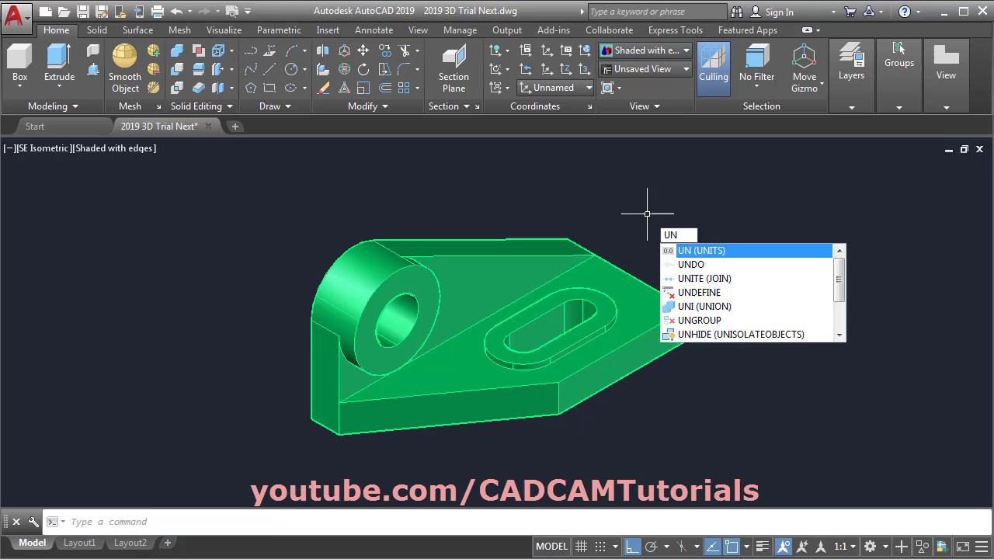
pyautogui.press('Return')
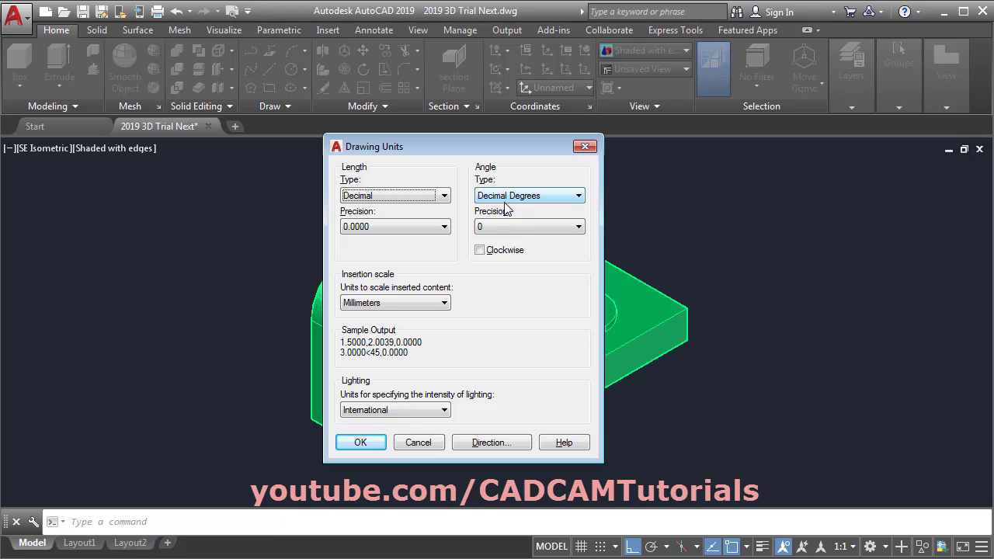
pyautogui.click(359, 444)
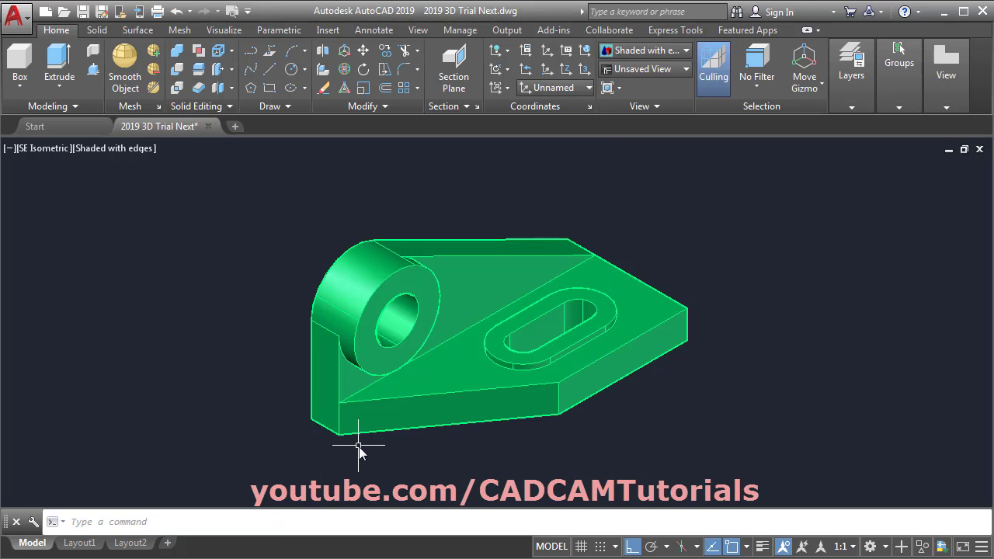
# - Close the bracket drawing, saving changes, and start a new drawing from acadiso.dwt
pyautogui.click(209, 127)
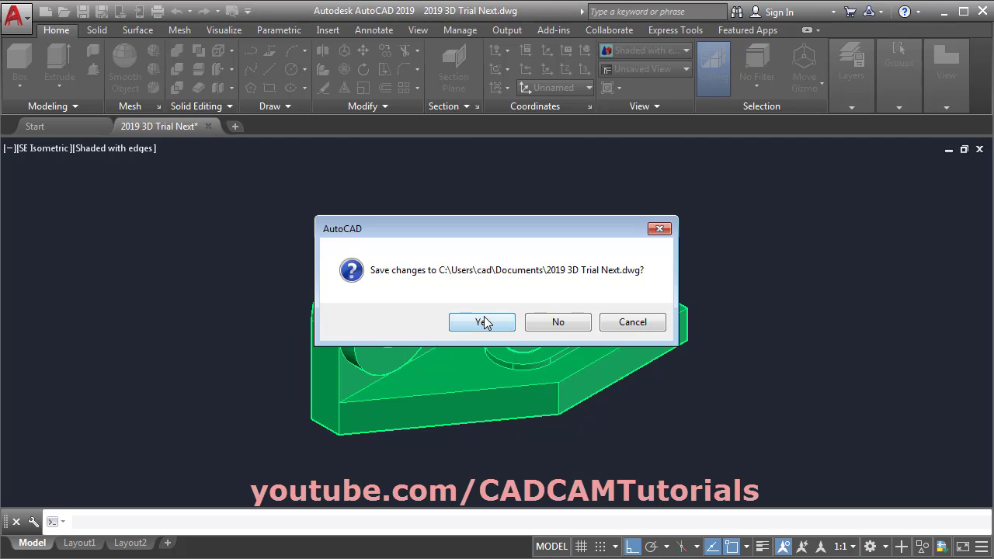
pyautogui.click(483, 320)
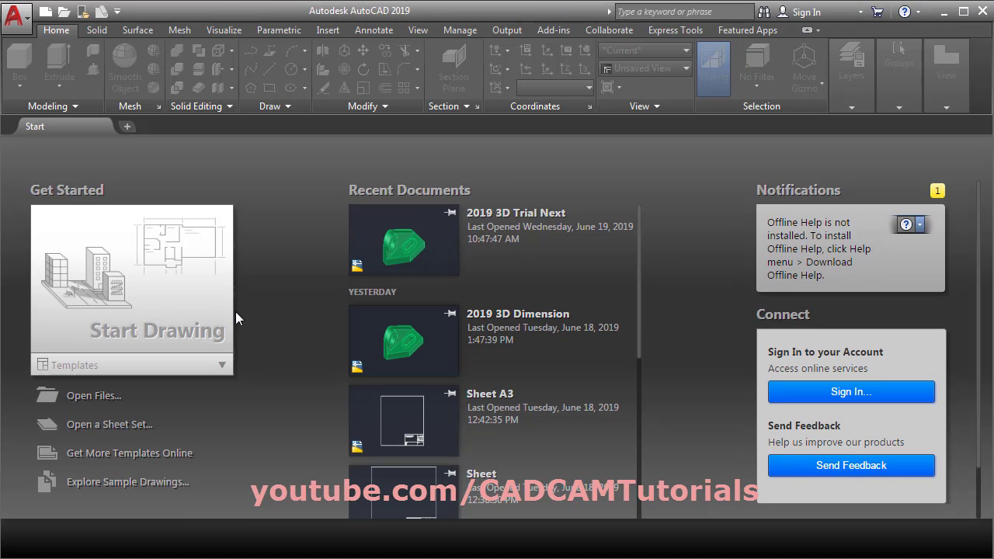
pyautogui.click(222, 366)
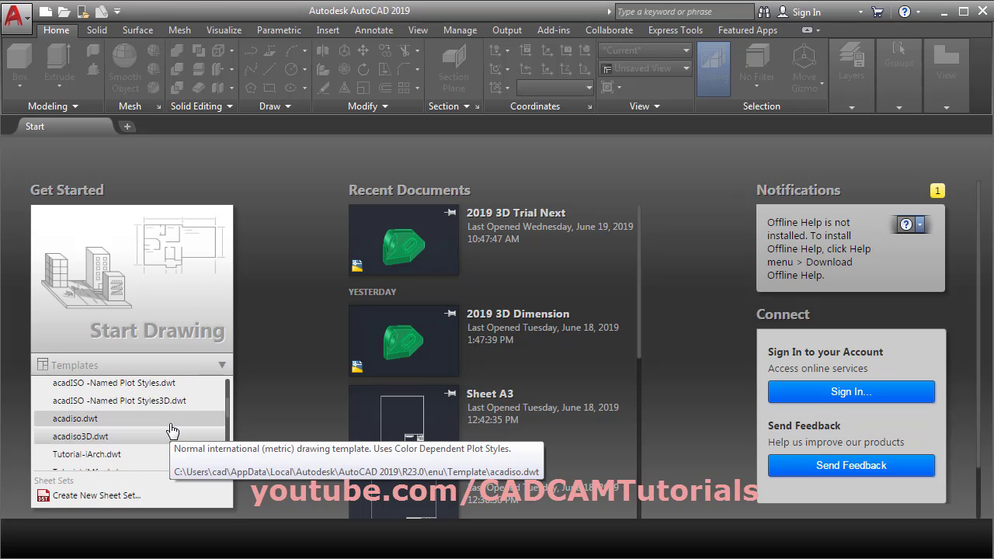
pyautogui.scroll(2, 170, 430)
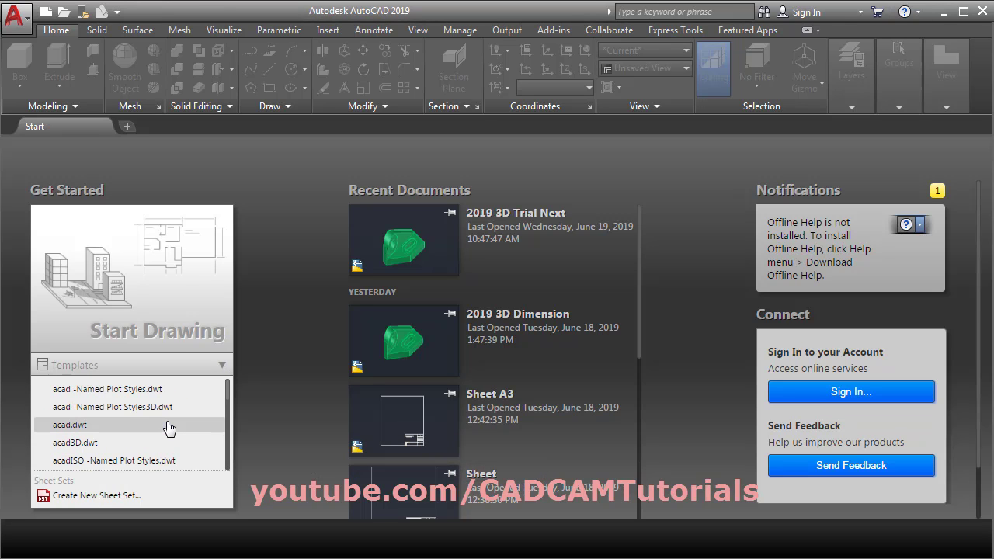
pyautogui.scroll(-2, 169, 429)
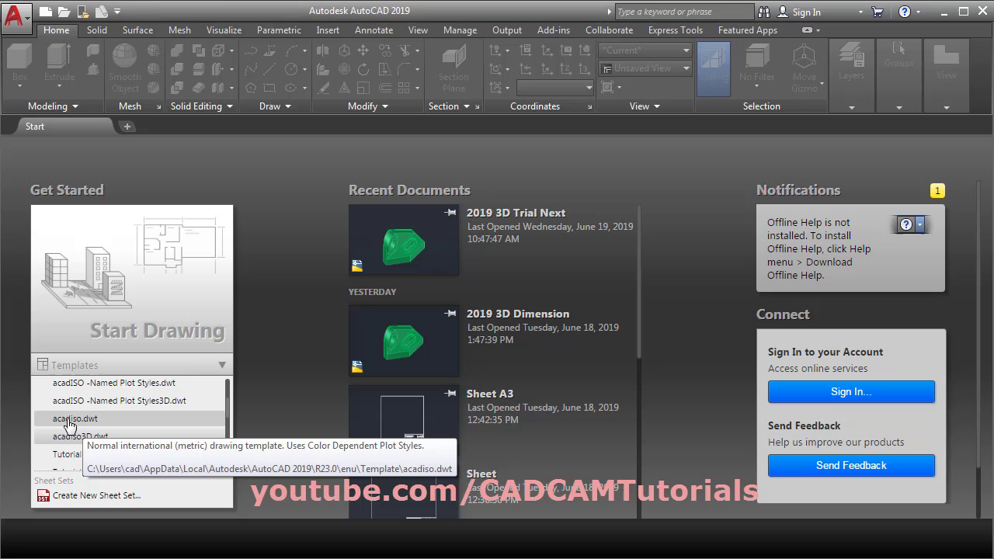
pyautogui.click(84, 426)
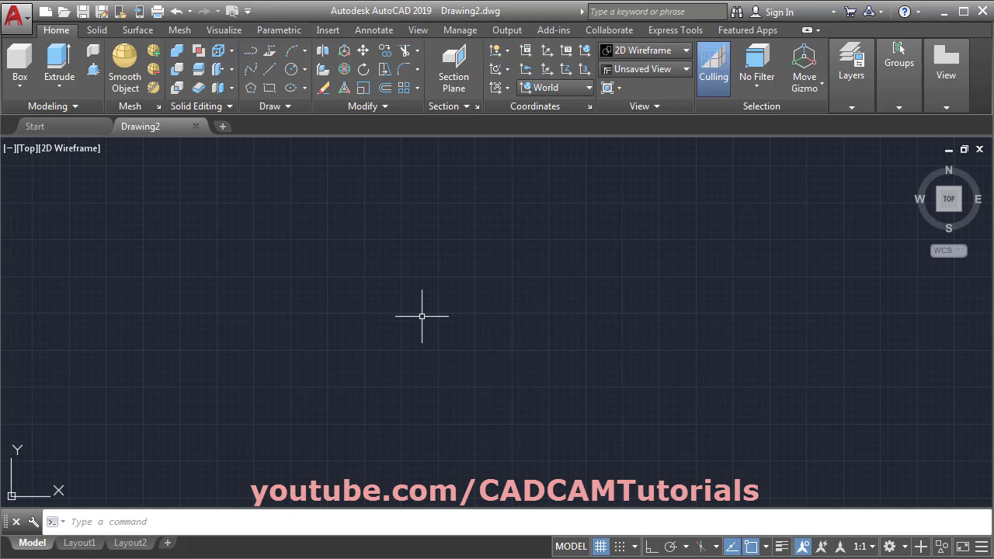
# - Use Insert to pick '2019 3D Trial Next.dwg' and tick Explode
pyautogui.write('I')
pyautogui.press('Return')
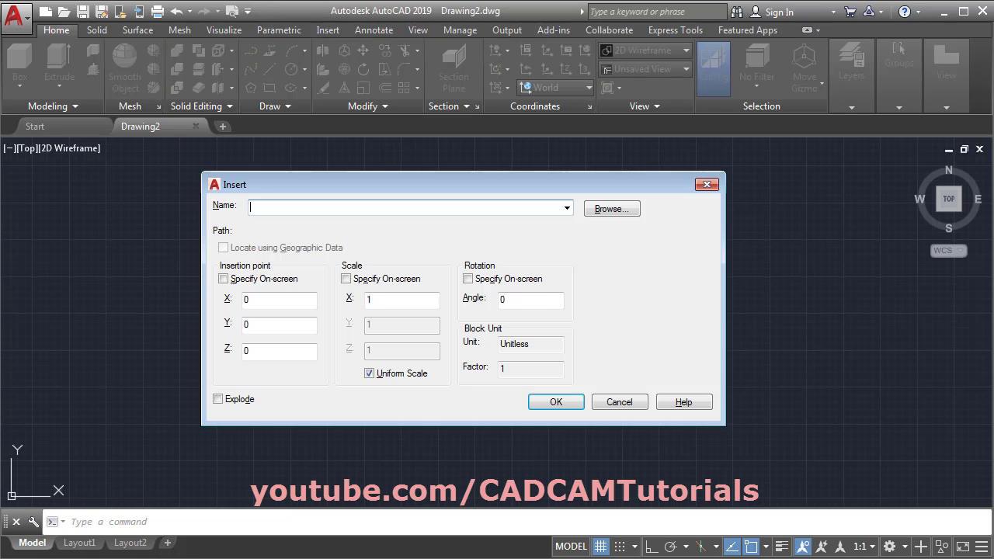
pyautogui.click(610, 208)
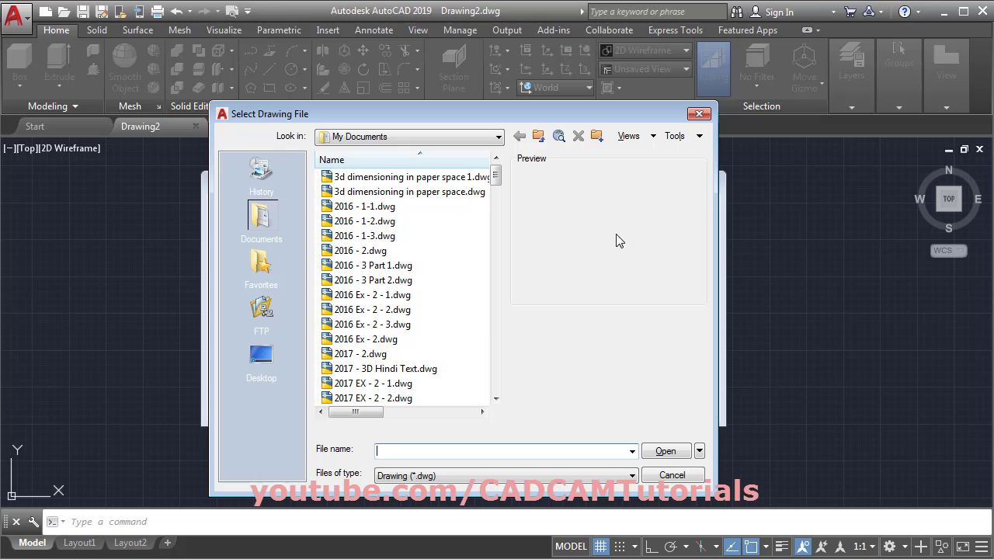
pyautogui.moveTo(497, 185); pyautogui.dragTo(502, 219)
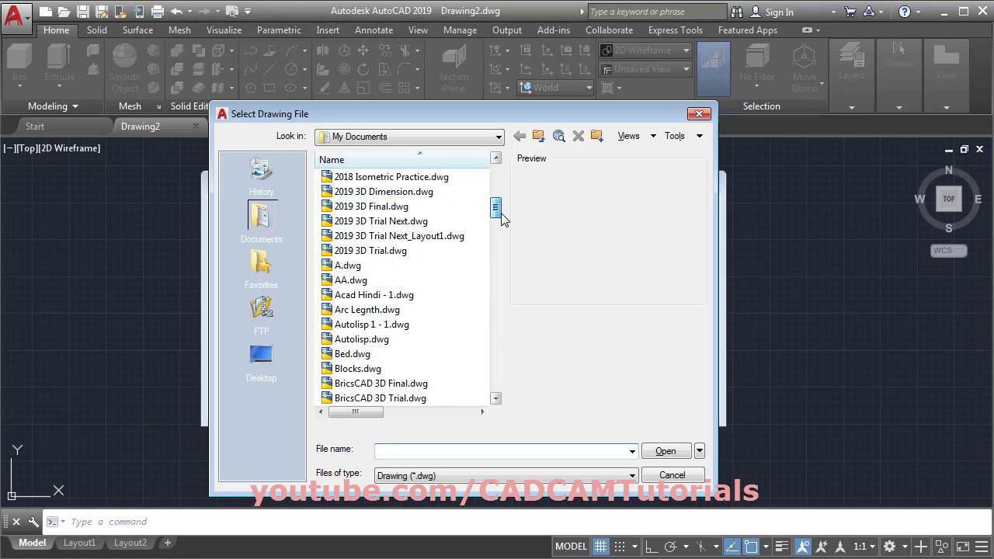
pyautogui.click(379, 222)
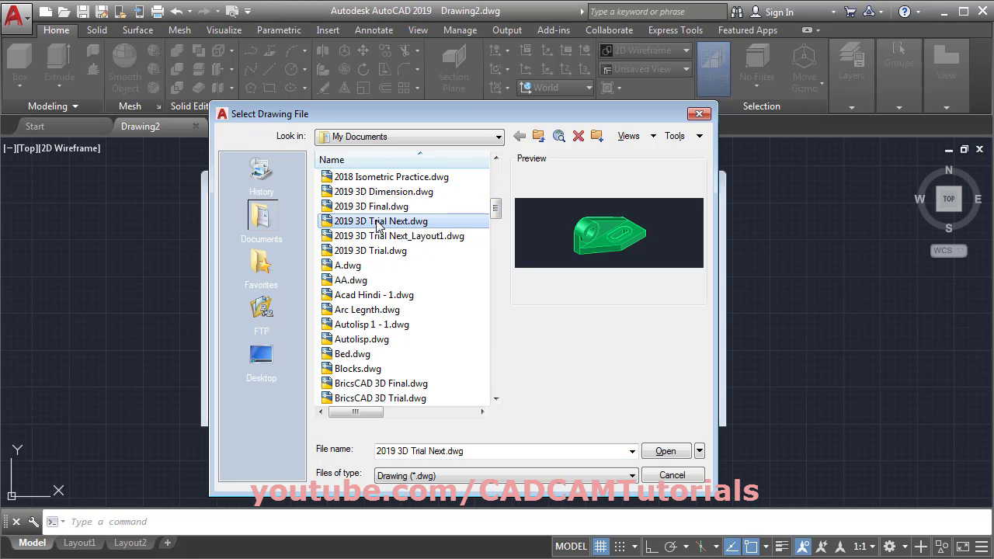
pyautogui.click(666, 452)
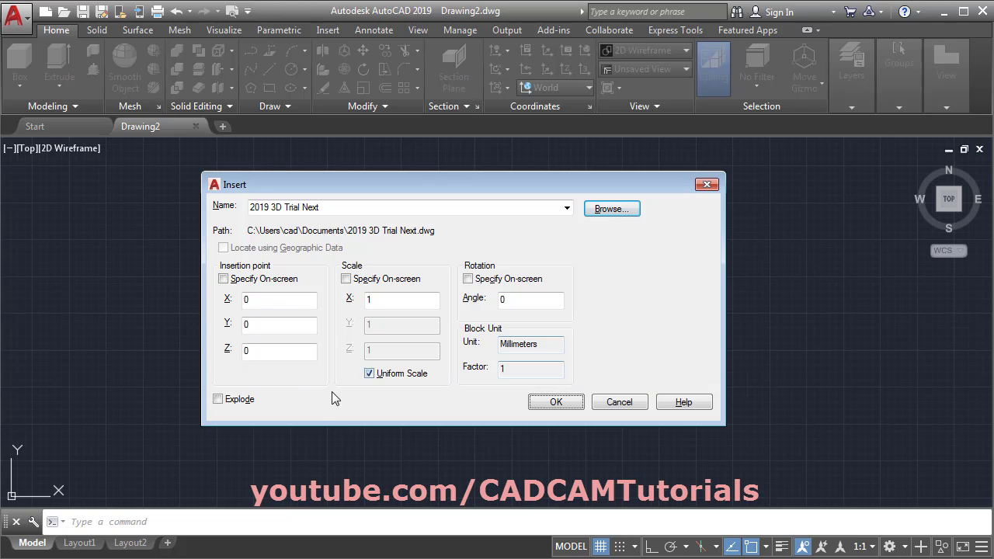
pyautogui.click(218, 399)
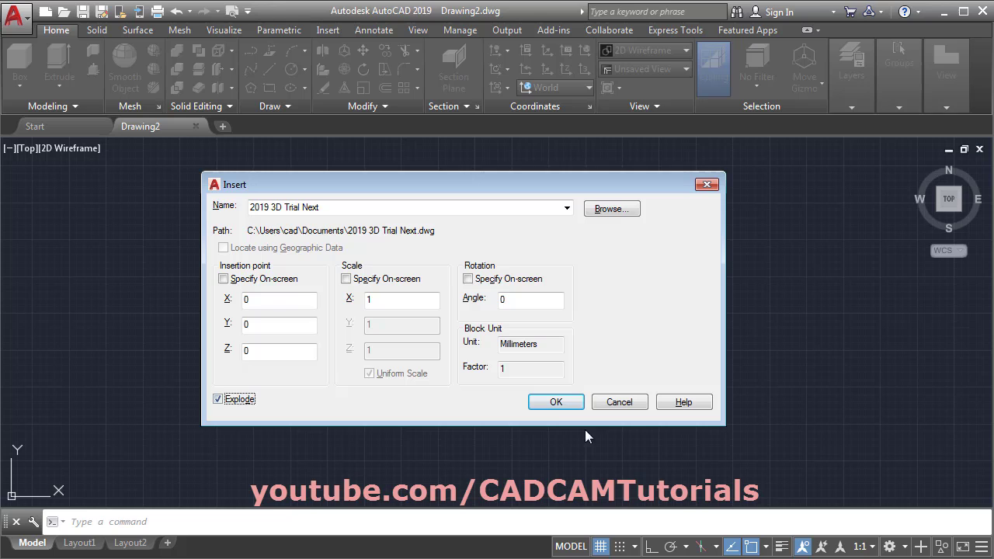
# - Insert the exploded bracket and zoom to its extents, centring it in the view
pyautogui.click(555, 401)
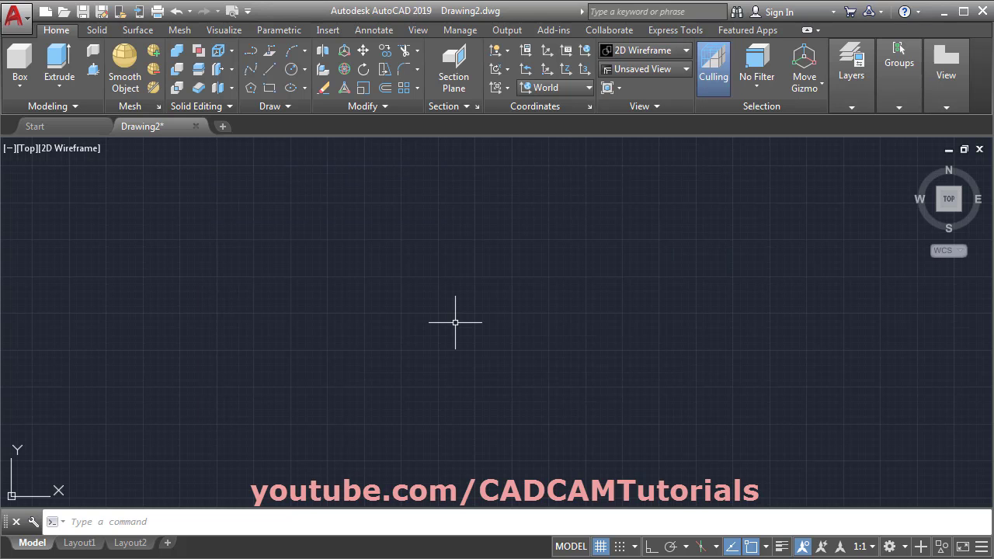
pyautogui.write('z')
pyautogui.press('Return')
pyautogui.write('e')
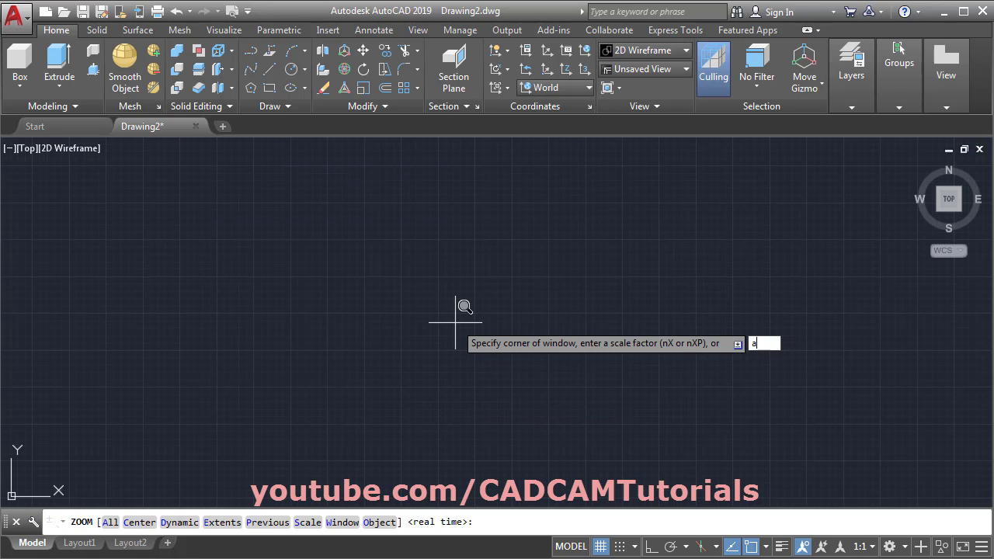
pyautogui.press('Return')
pyautogui.moveTo(418, 410); pyautogui.dragTo(583, 313, button='middle')
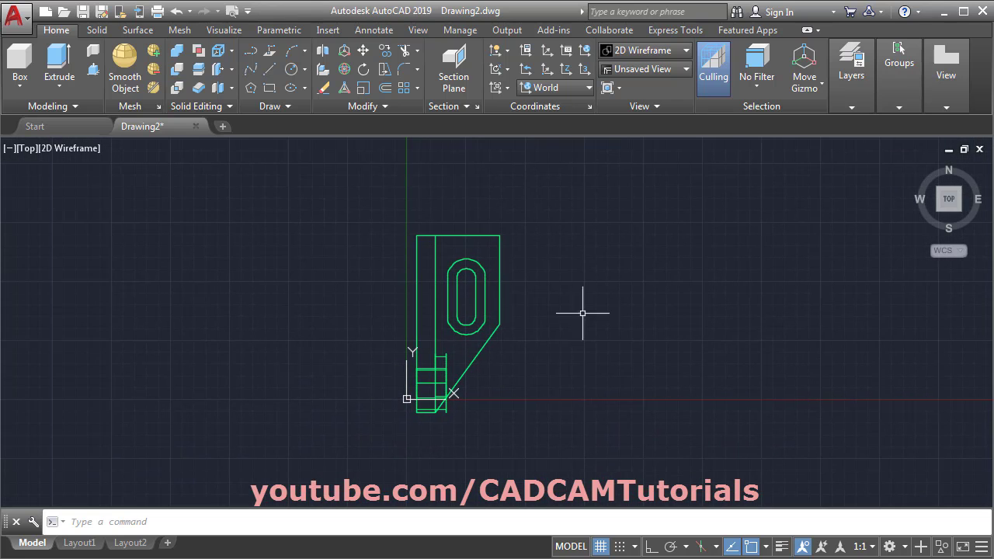
# - Switch to SE Isometric view, Shaded with edges style, and turn the grid off
pyautogui.click(683, 70)
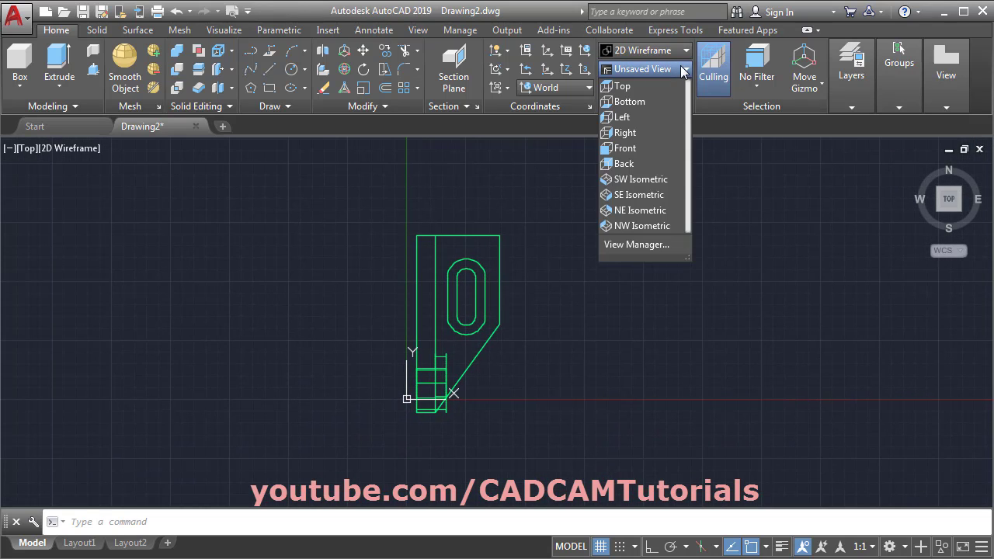
pyautogui.click(646, 195)
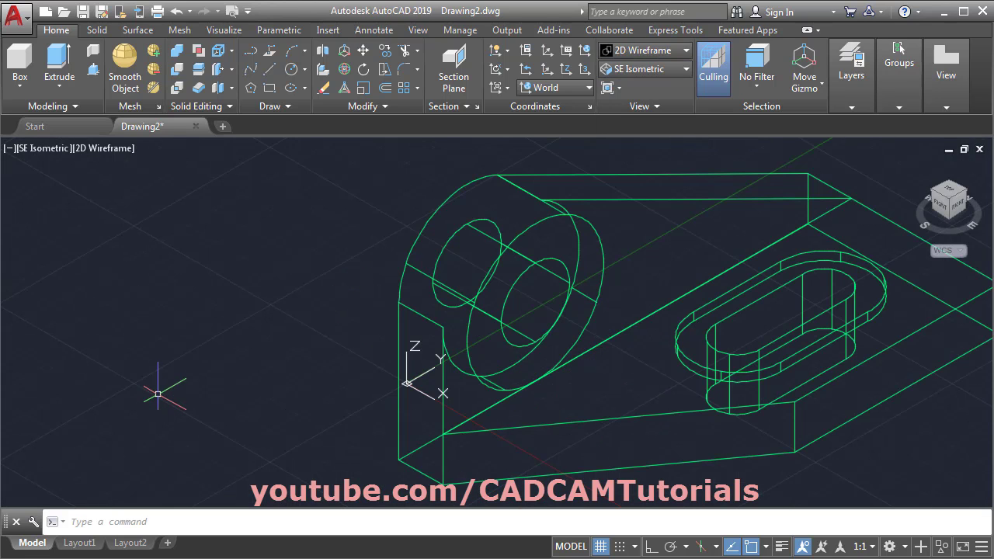
pyautogui.click(686, 50)
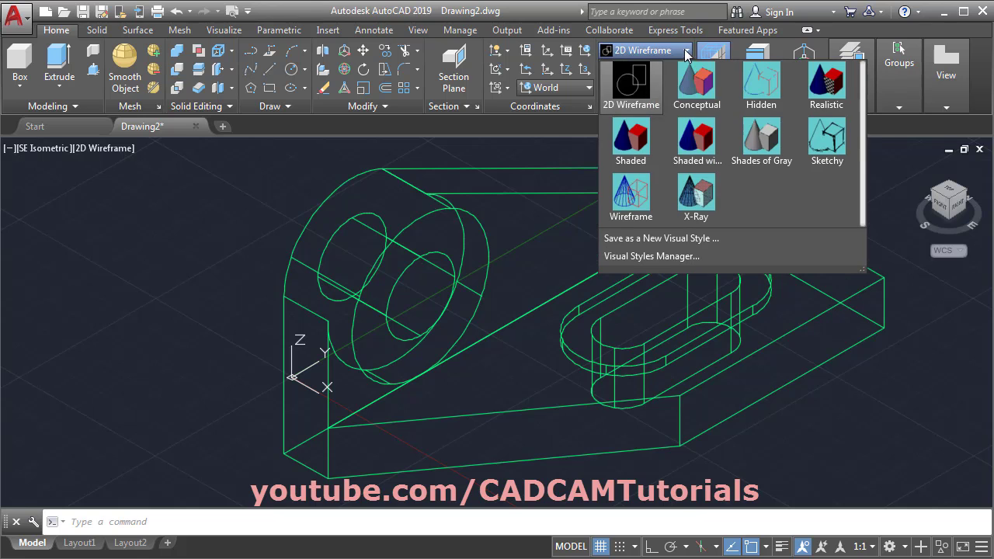
pyautogui.click(695, 159)
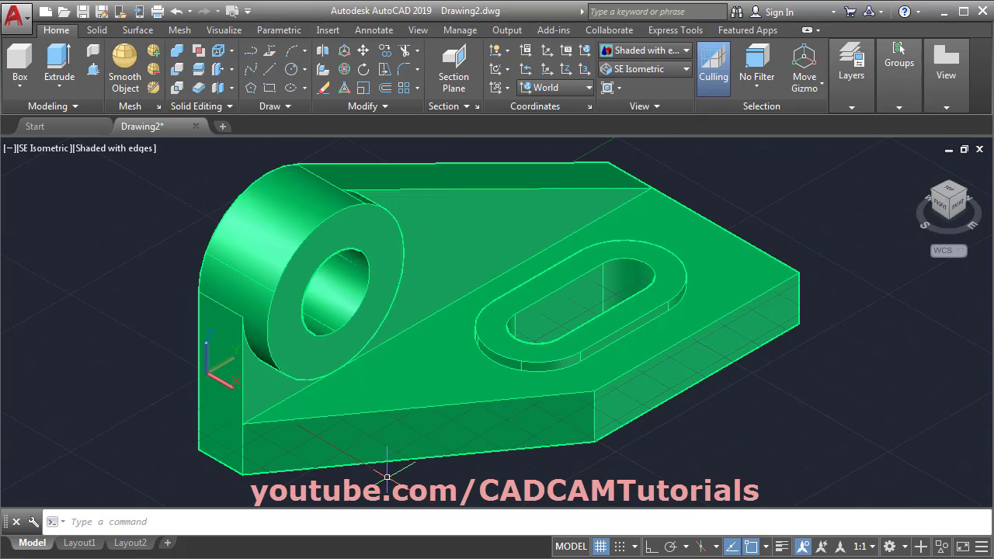
pyautogui.click(602, 546)
pyautogui.moveTo(731, 442); pyautogui.dragTo(750, 444, button='middle')
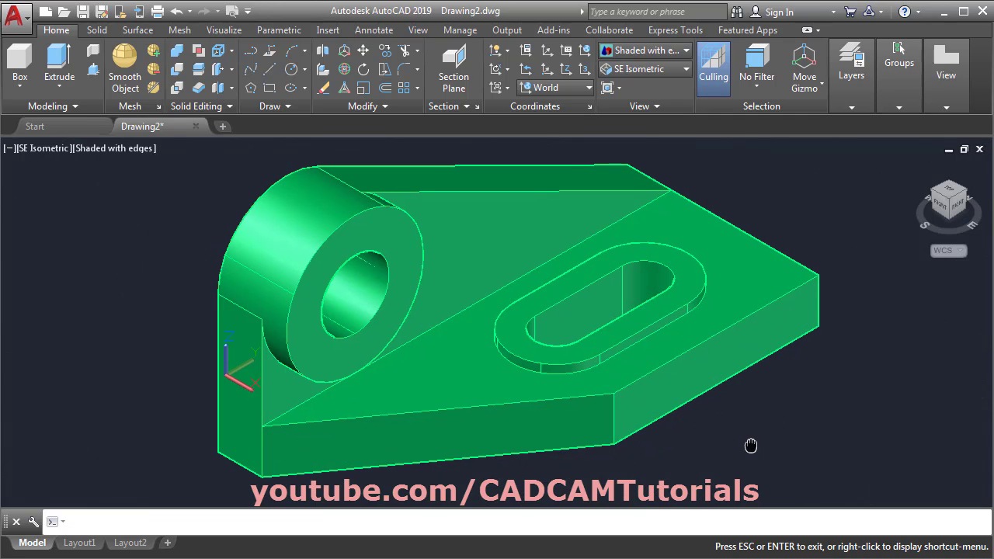
pyautogui.click(946, 106)
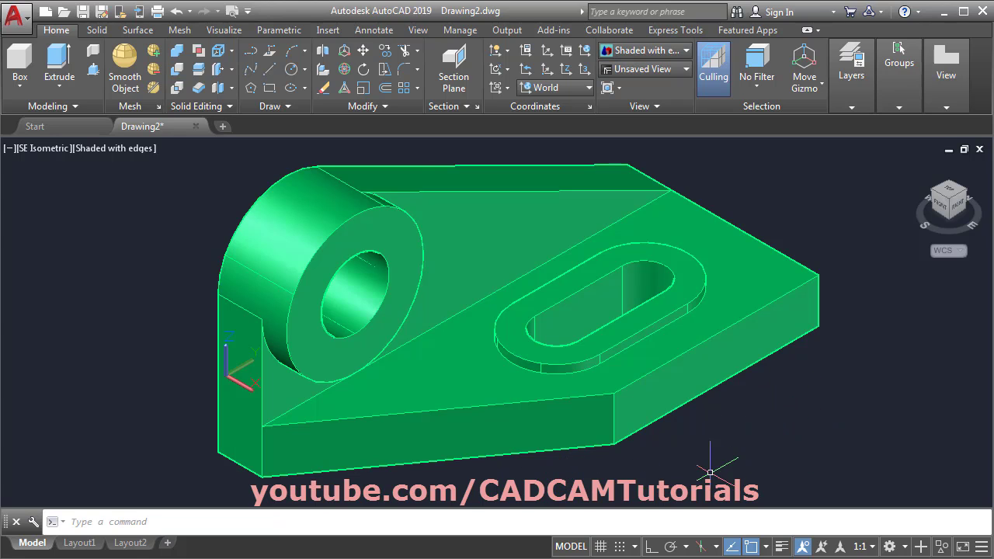
# - On Layout1, set the Drafting Standard projection type to Third angle
pyautogui.click(82, 547)
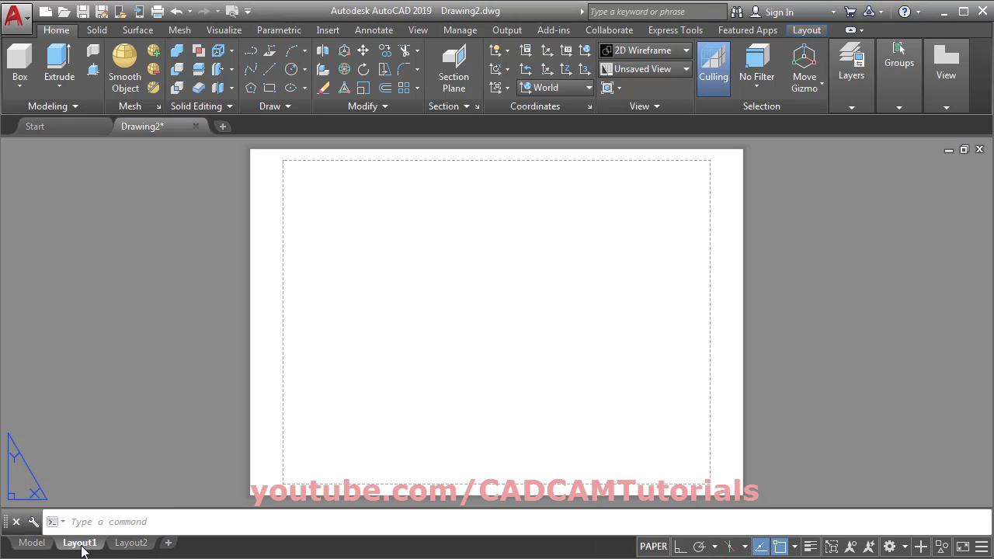
pyautogui.rightClick(82, 548)
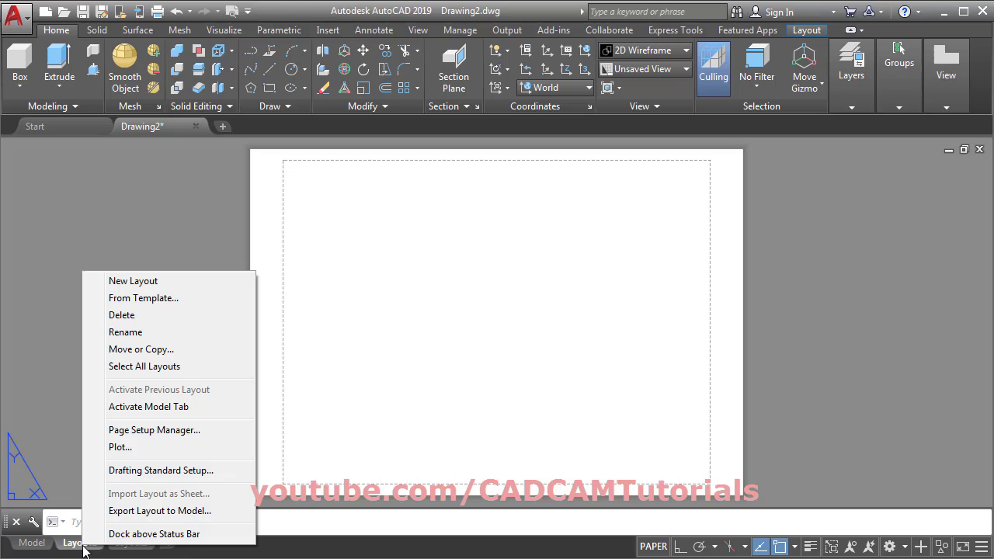
pyautogui.click(179, 475)
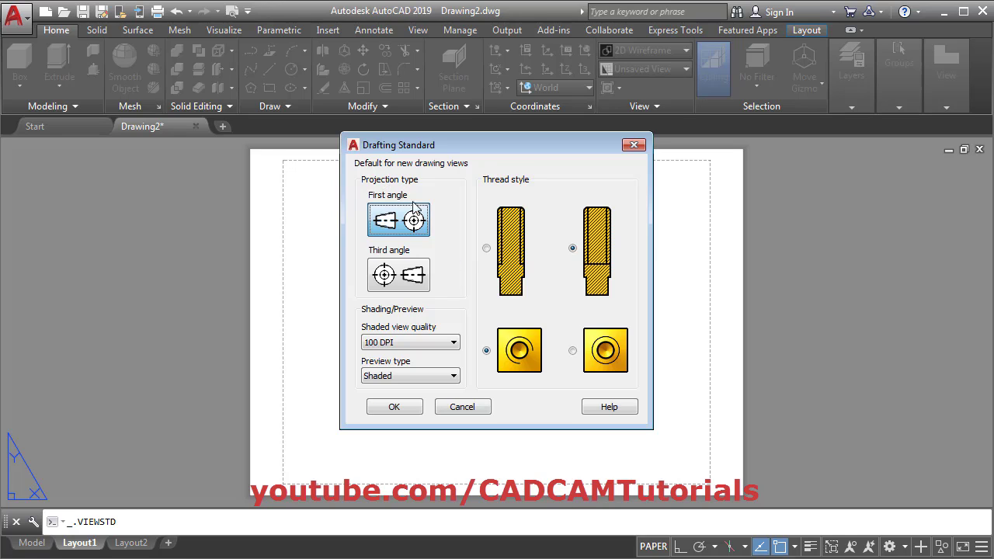
pyautogui.click(397, 281)
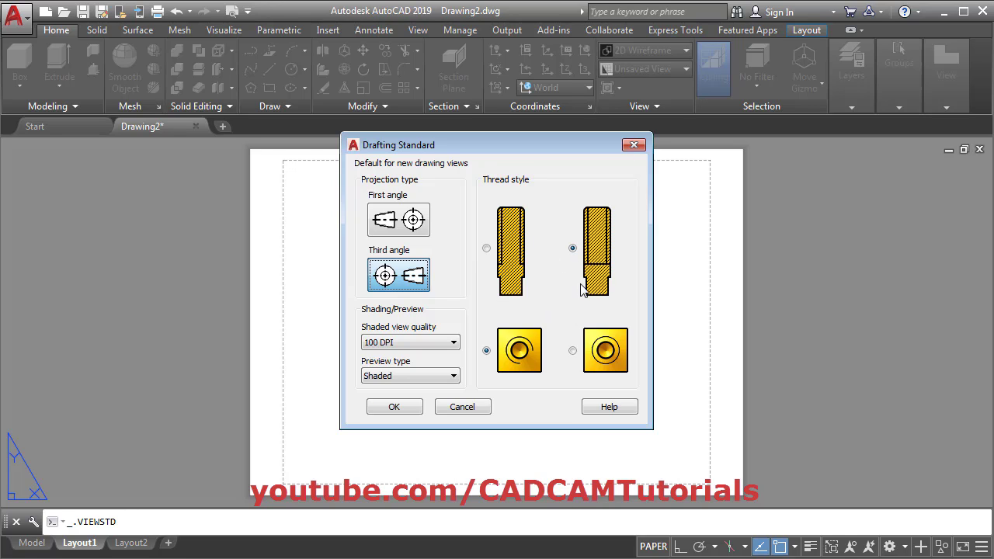
pyautogui.click(394, 407)
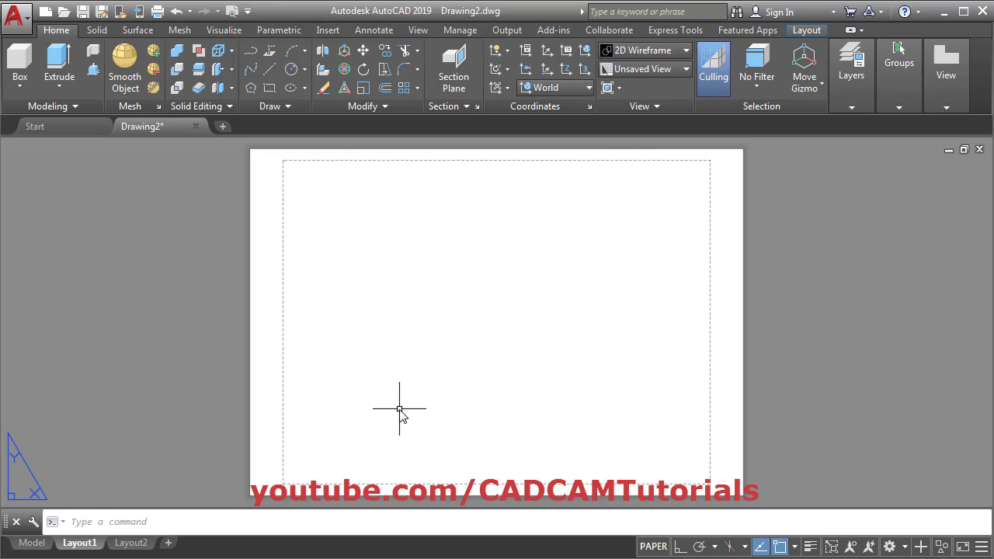
# - Modify Layout1's page setup to AutoCAD PDF (General Documentation) with landscape ISO A3 (420 x 297 mm) paper
pyautogui.rightClick(81, 547)
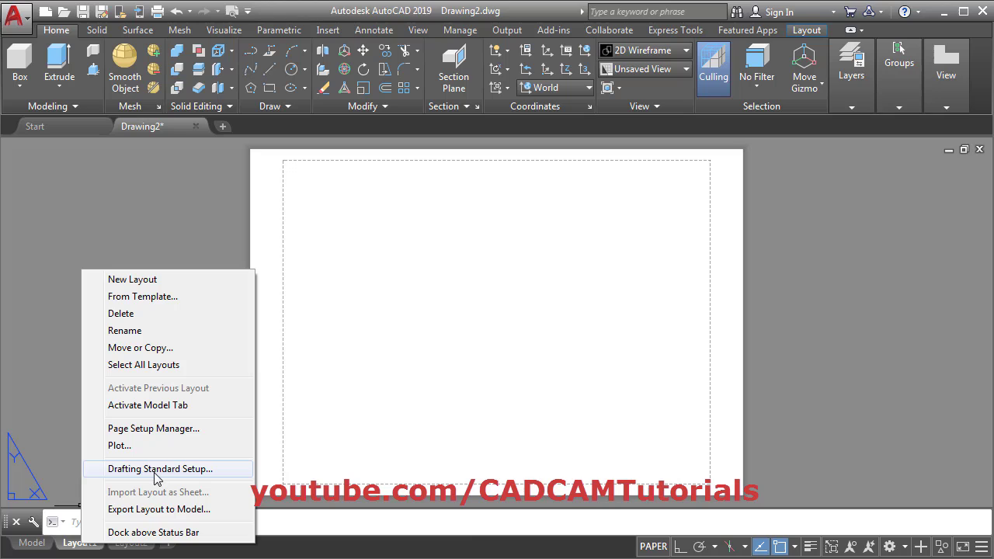
pyautogui.click(178, 432)
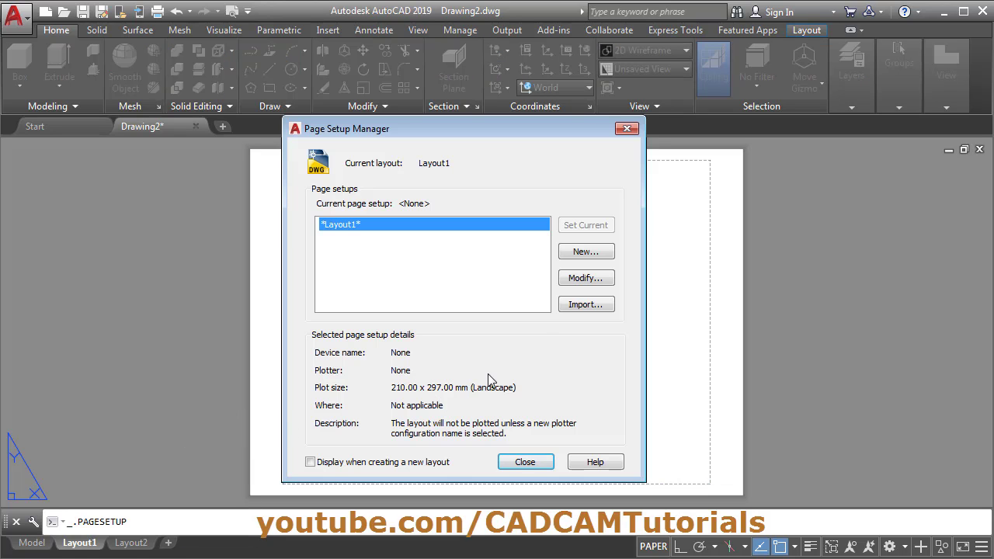
pyautogui.click(592, 280)
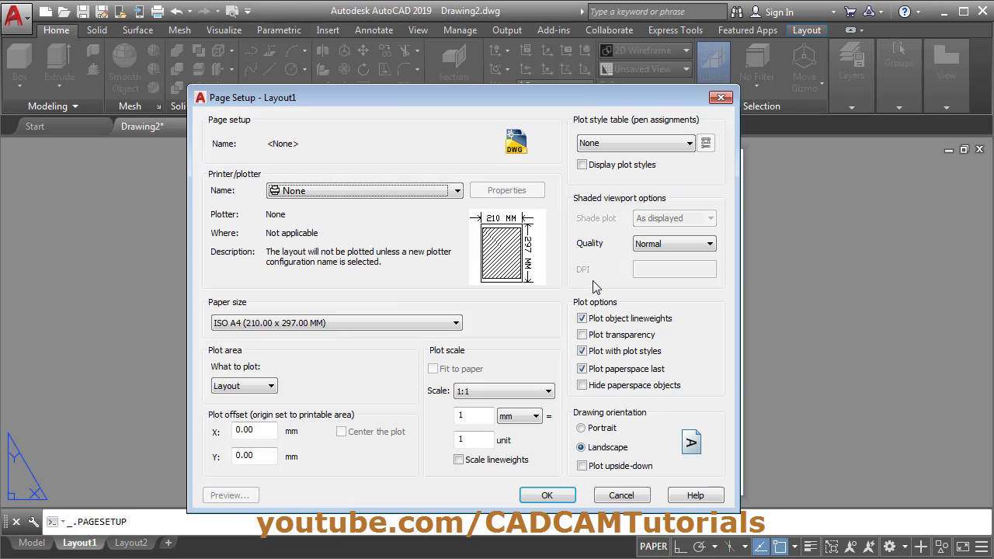
pyautogui.click(416, 190)
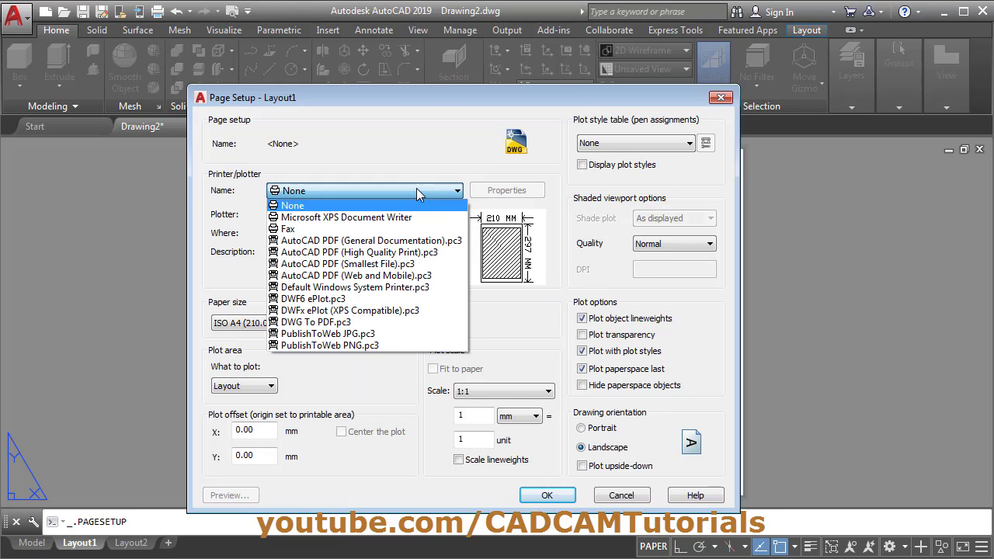
pyautogui.click(393, 241)
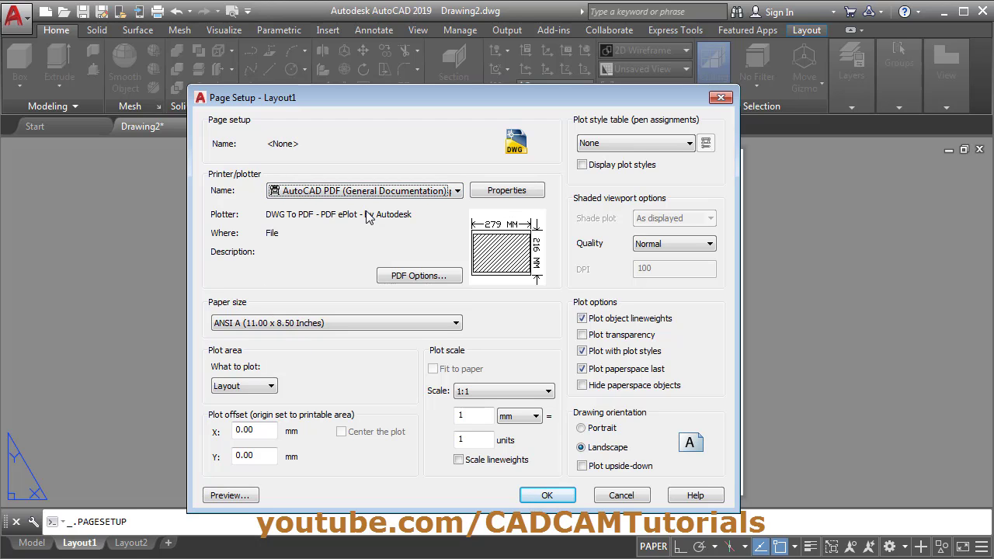
pyautogui.click(324, 322)
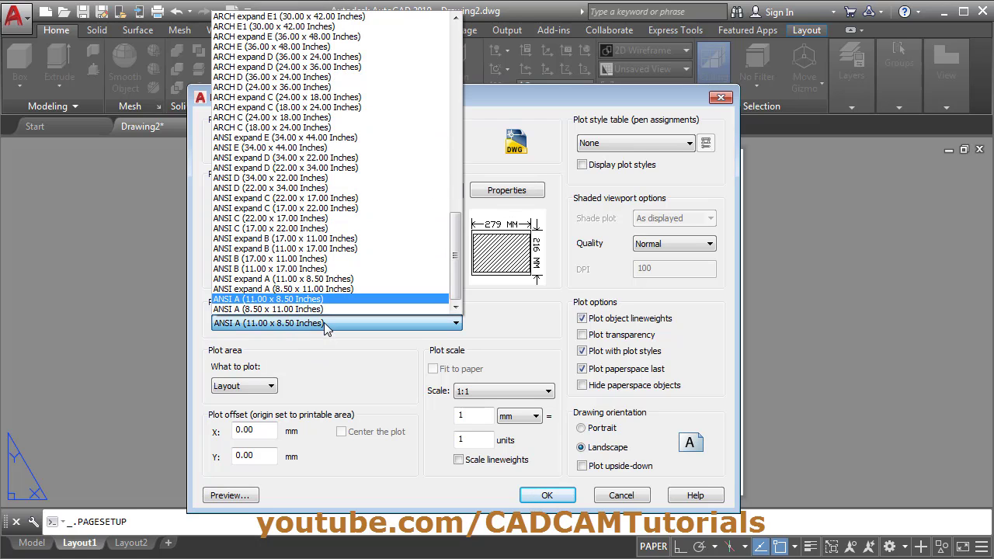
pyautogui.scroll(4, 305, 268)
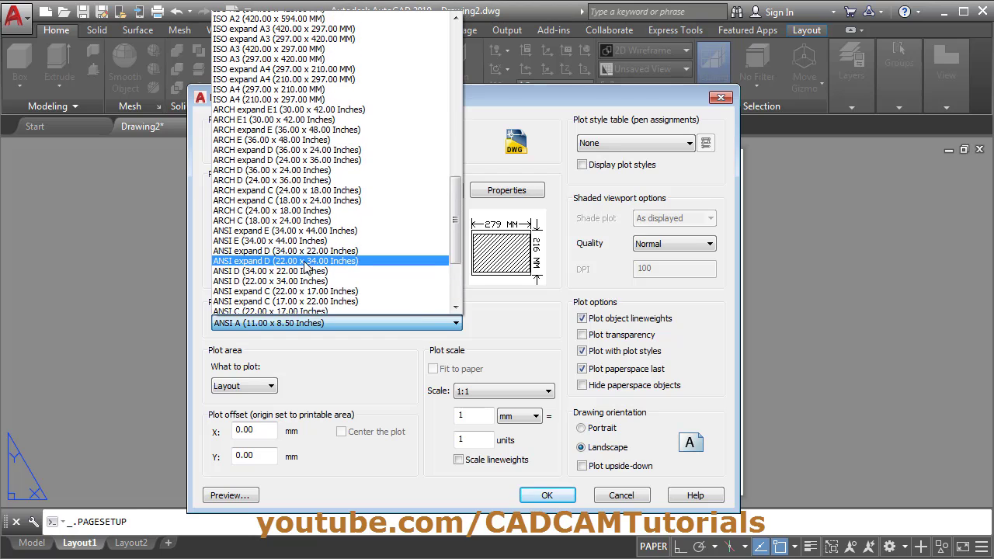
pyautogui.scroll(3, 305, 268)
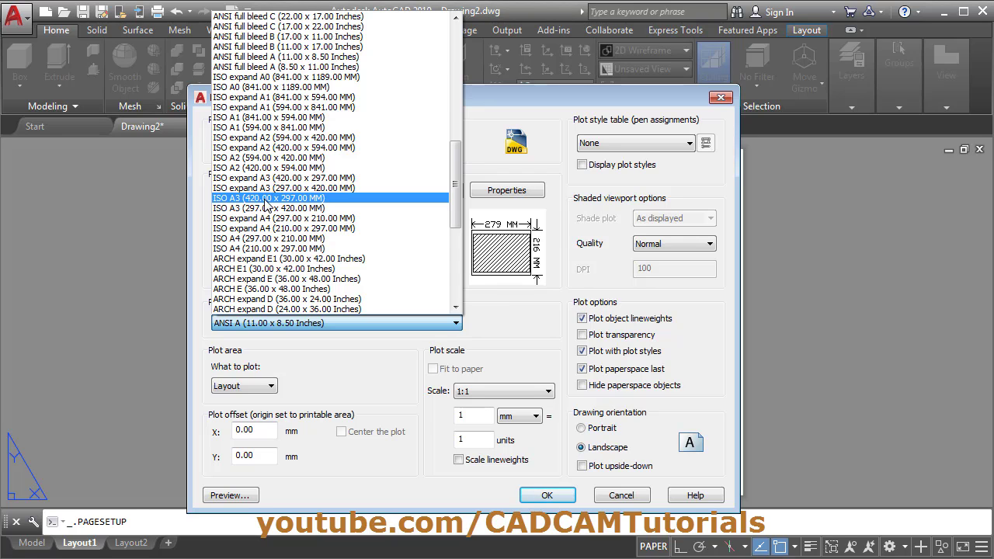
pyautogui.click(265, 201)
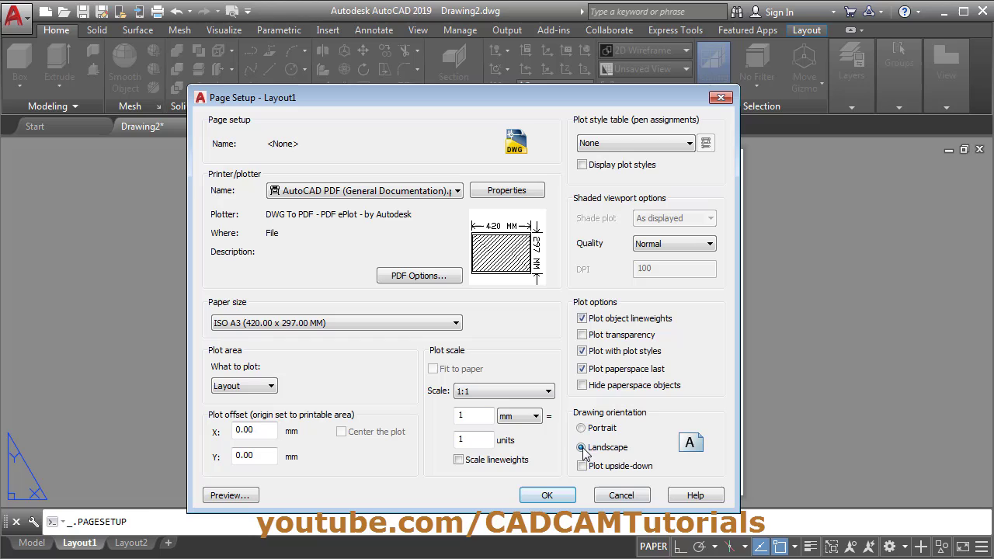
pyautogui.click(604, 449)
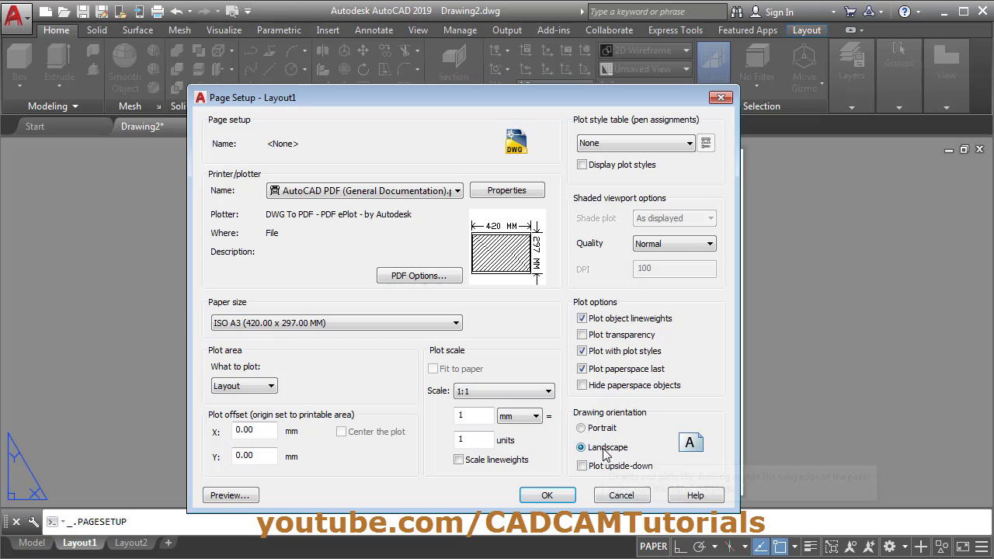
pyautogui.click(548, 495)
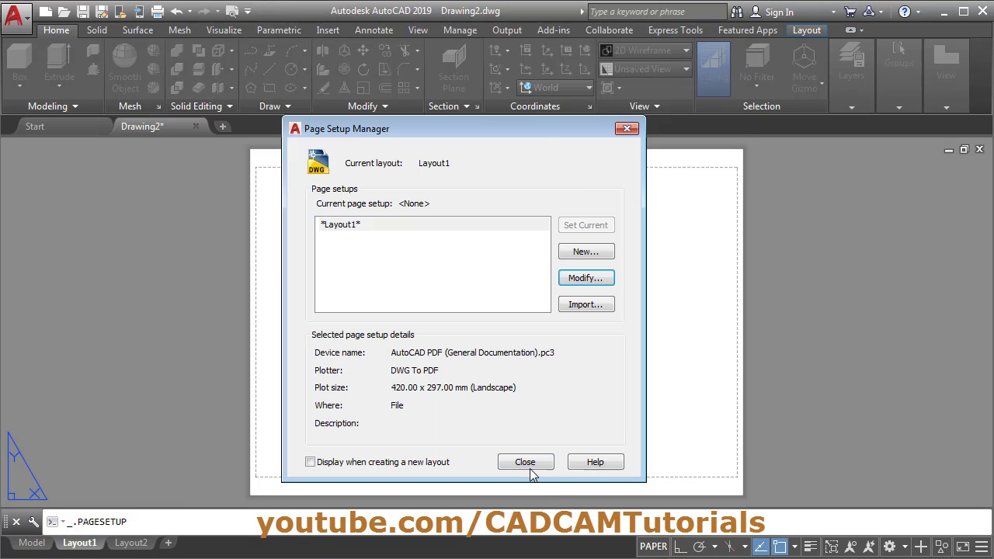
pyautogui.click(525, 463)
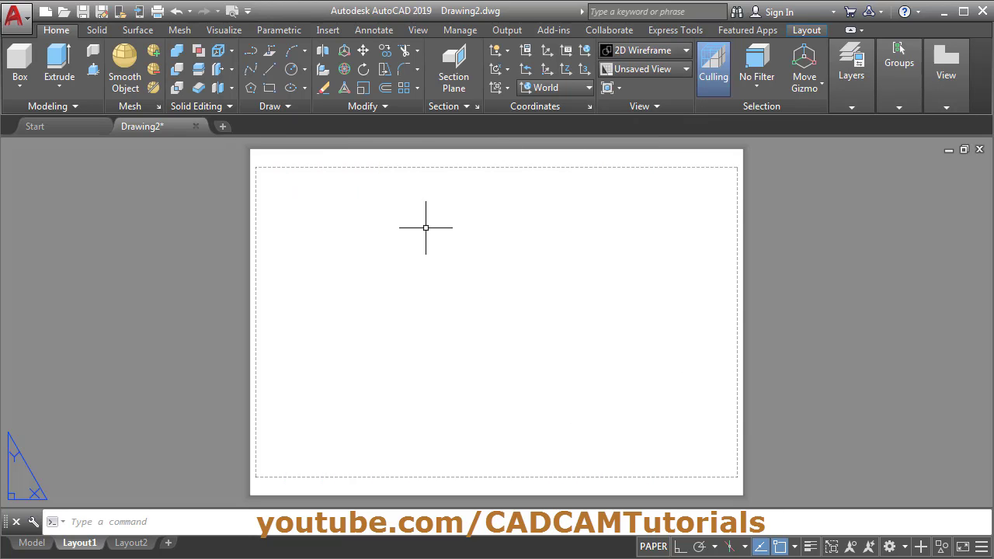
# - Start a base view From Model Space using the bracket solid, targeting Layout1
pyautogui.click(33, 542)
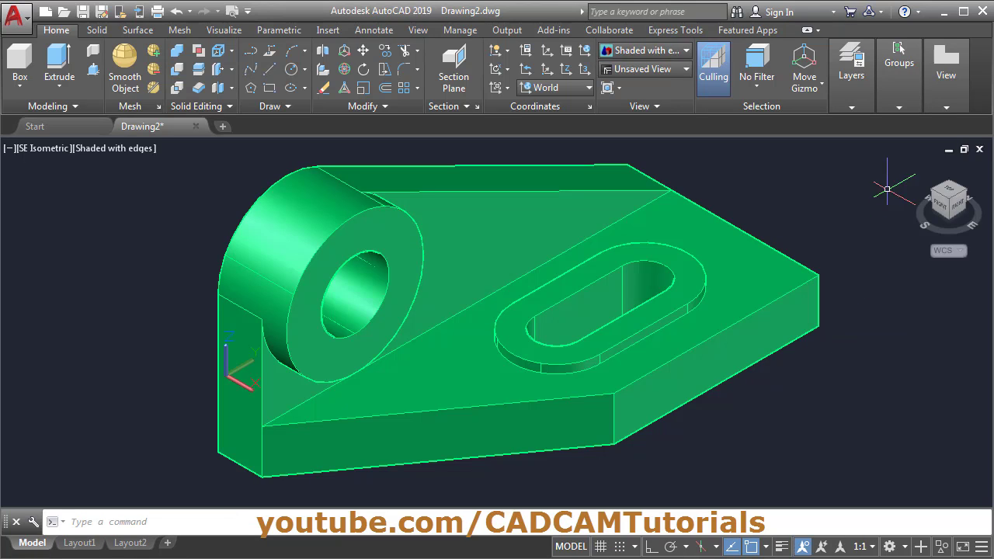
pyautogui.click(947, 107)
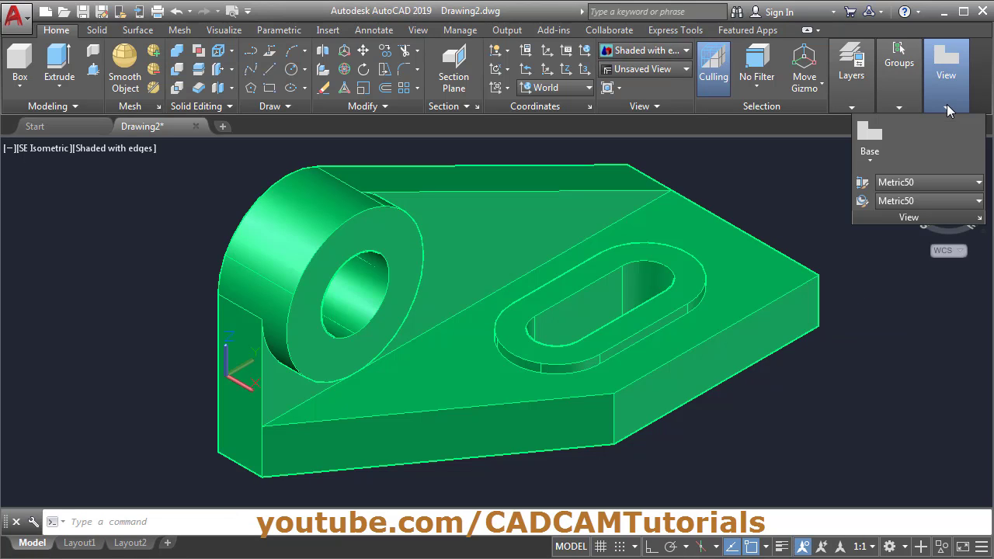
pyautogui.click(875, 159)
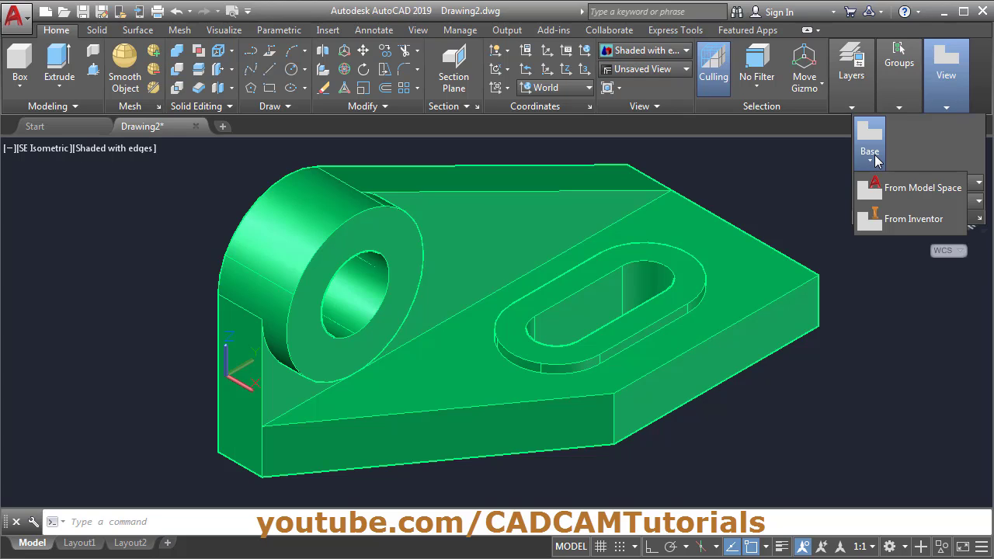
pyautogui.click(912, 191)
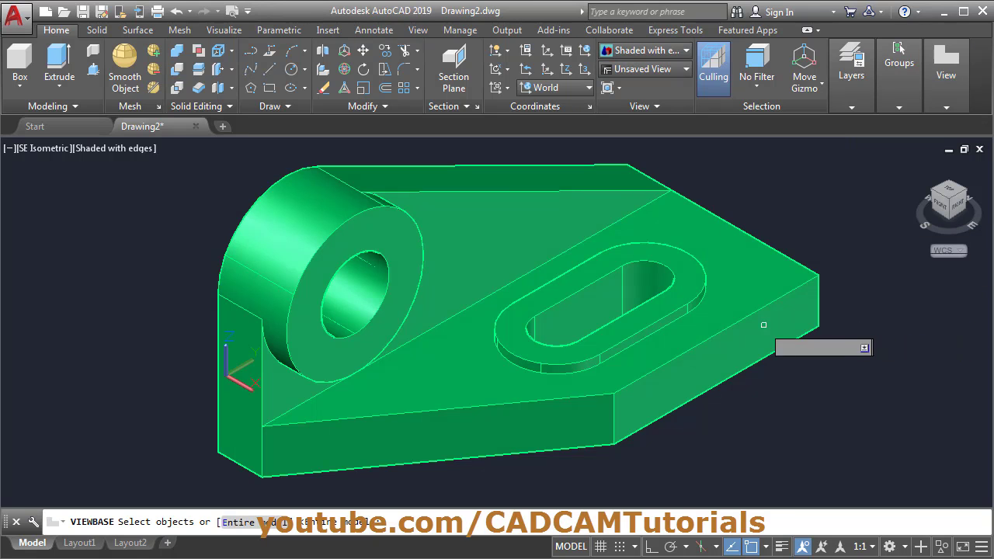
pyautogui.click(722, 327)
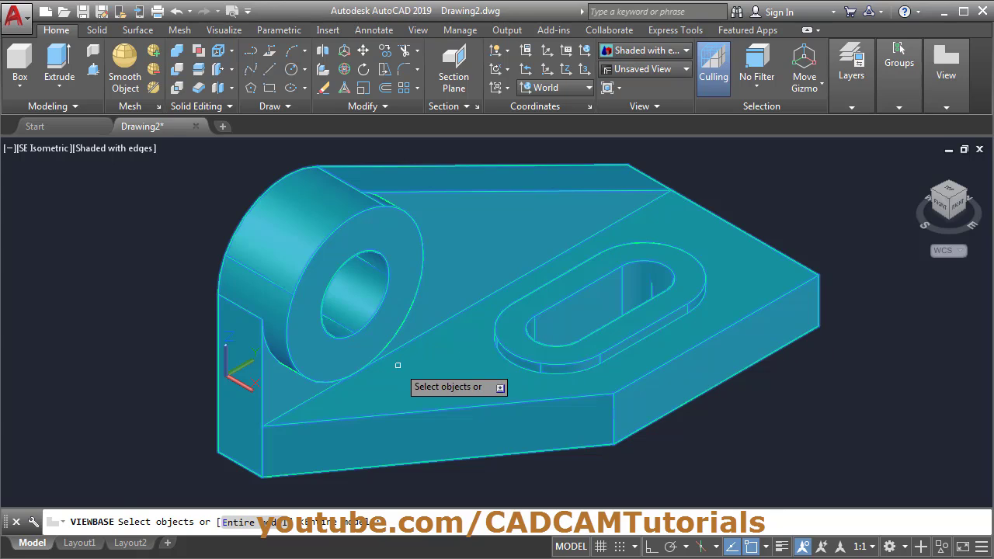
pyautogui.press('Return')
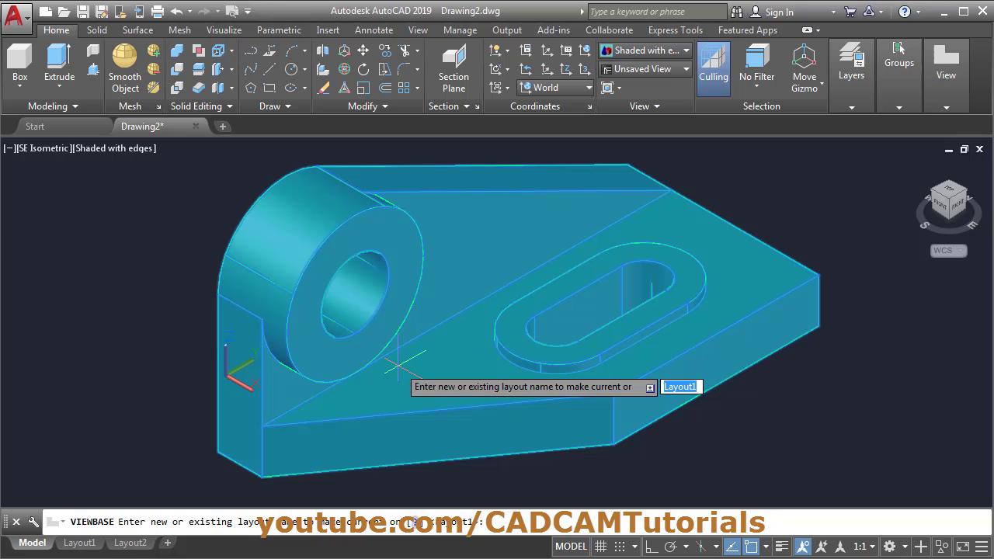
pyautogui.press('Return')
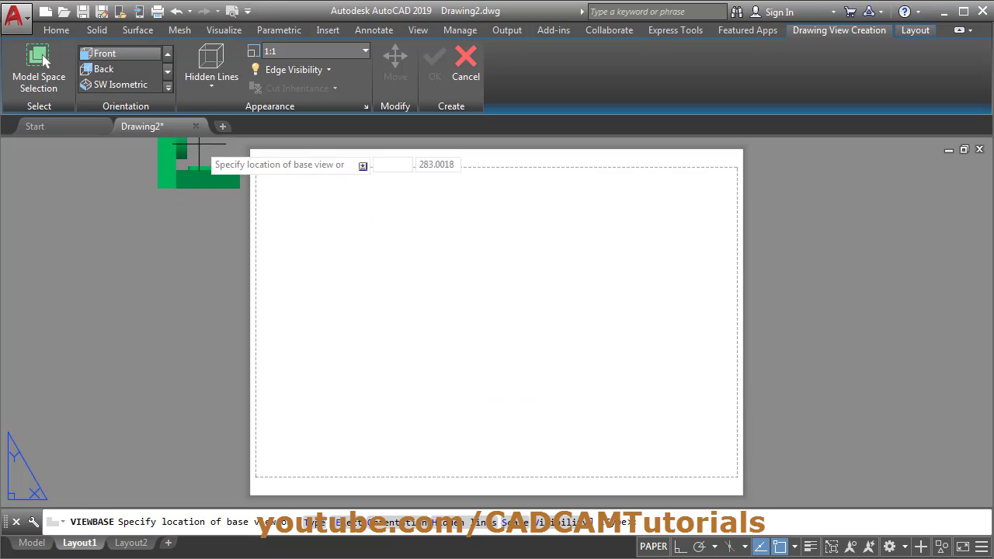
# - Set the base view to Right orientation at 1:1 and place it lower right
pyautogui.click(169, 88)
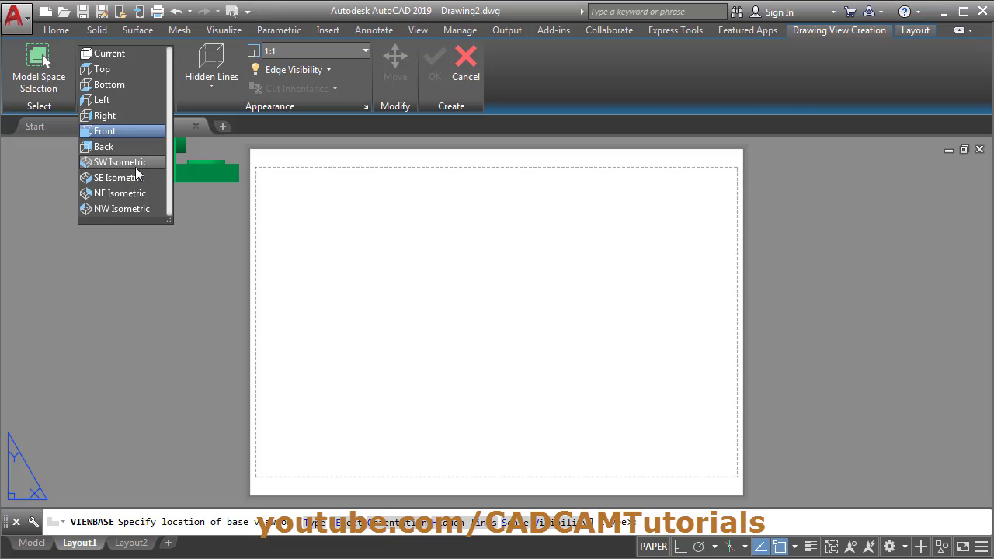
pyautogui.click(116, 118)
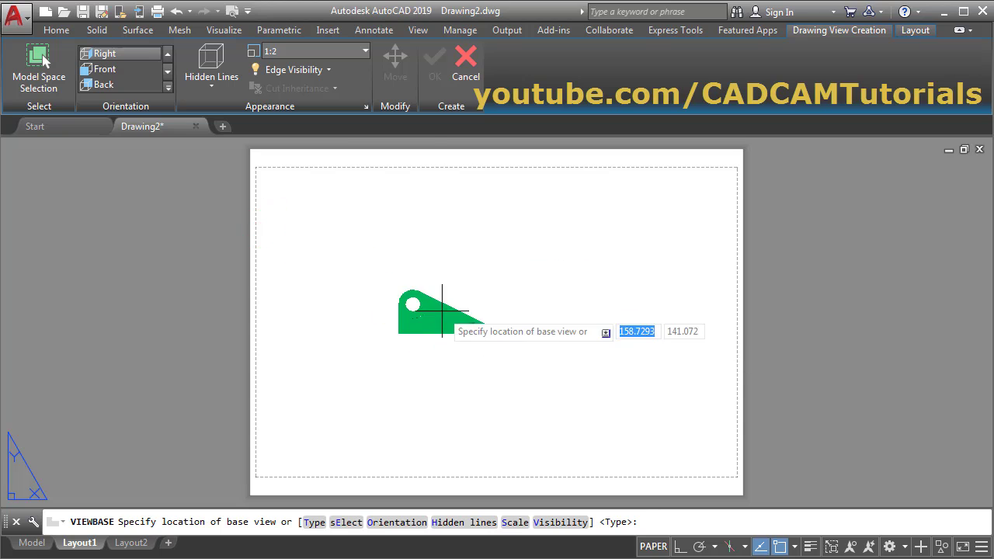
pyautogui.click(365, 50)
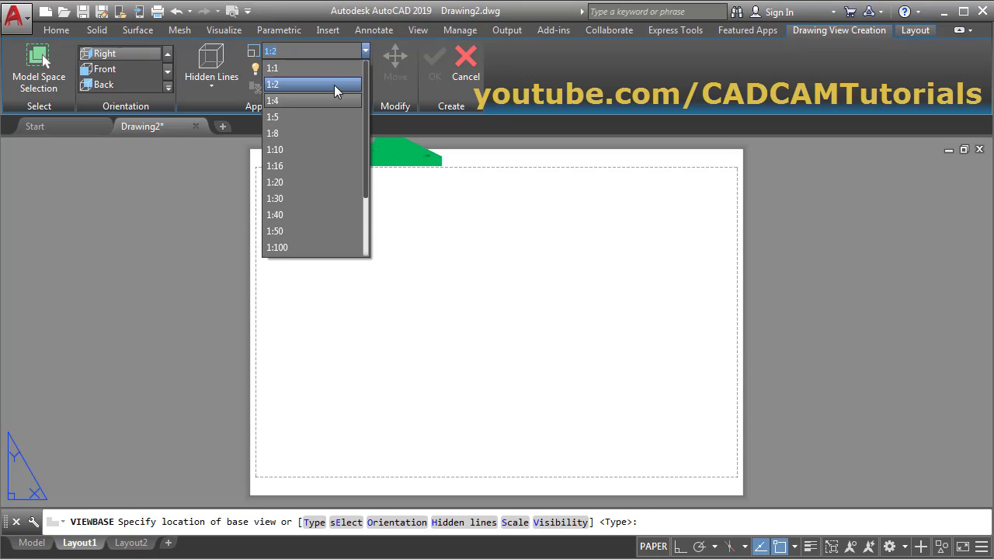
pyautogui.click(282, 68)
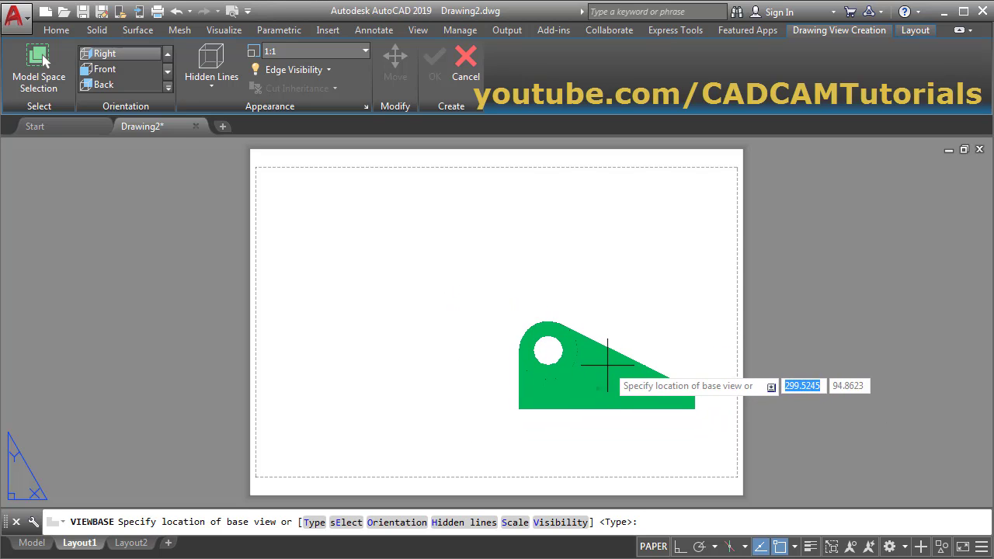
pyautogui.click(597, 369)
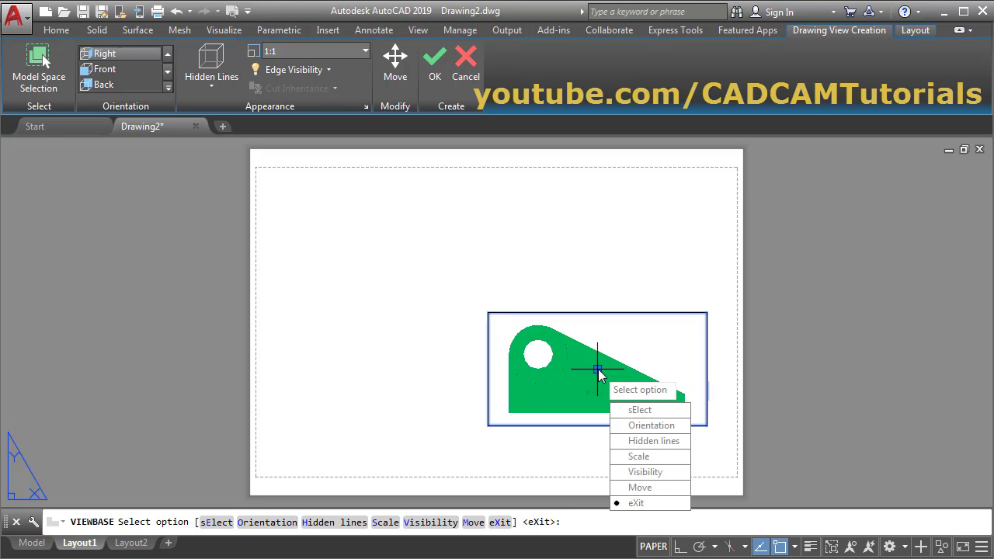
# - Project a top view above, a side view lower left and an isometric upper left
pyautogui.press('Return')
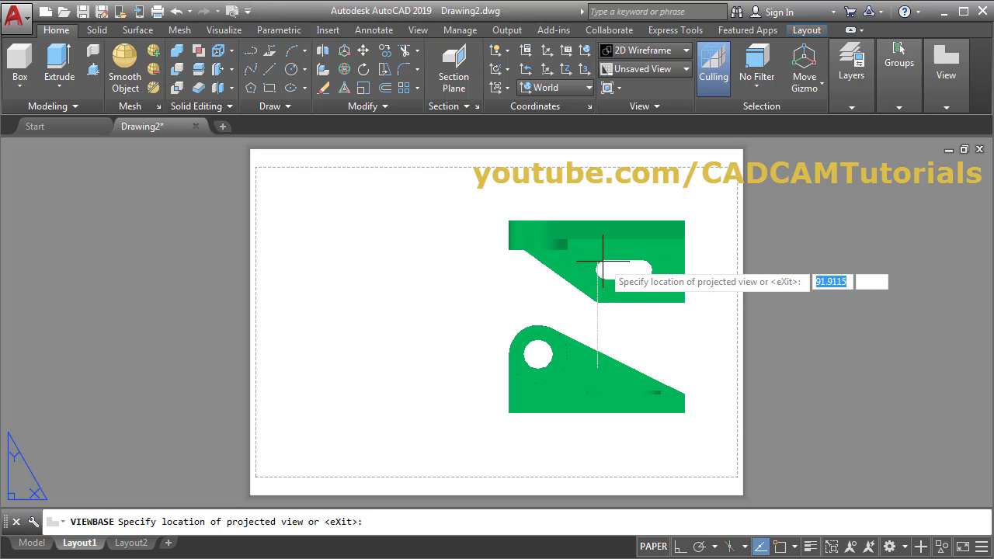
pyautogui.click(603, 260)
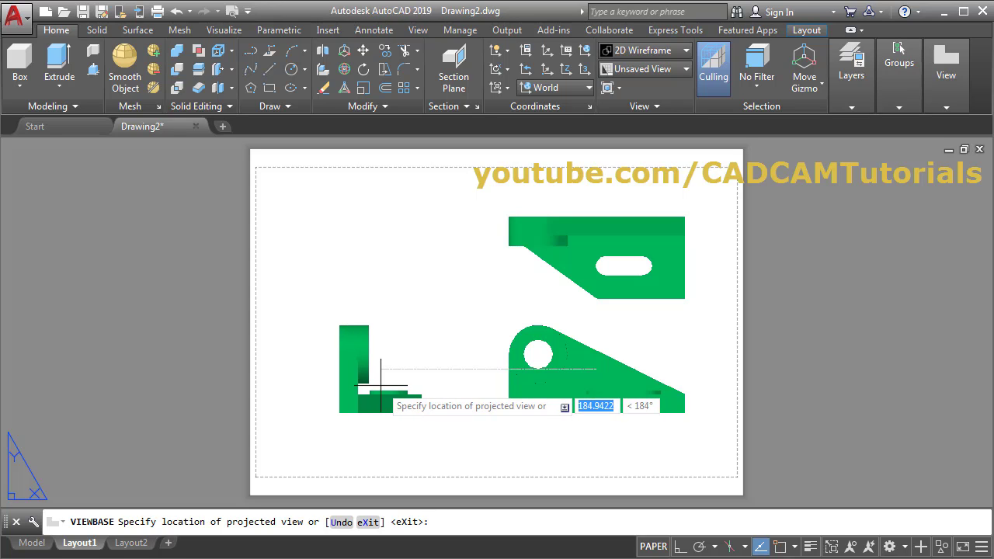
pyautogui.click(381, 382)
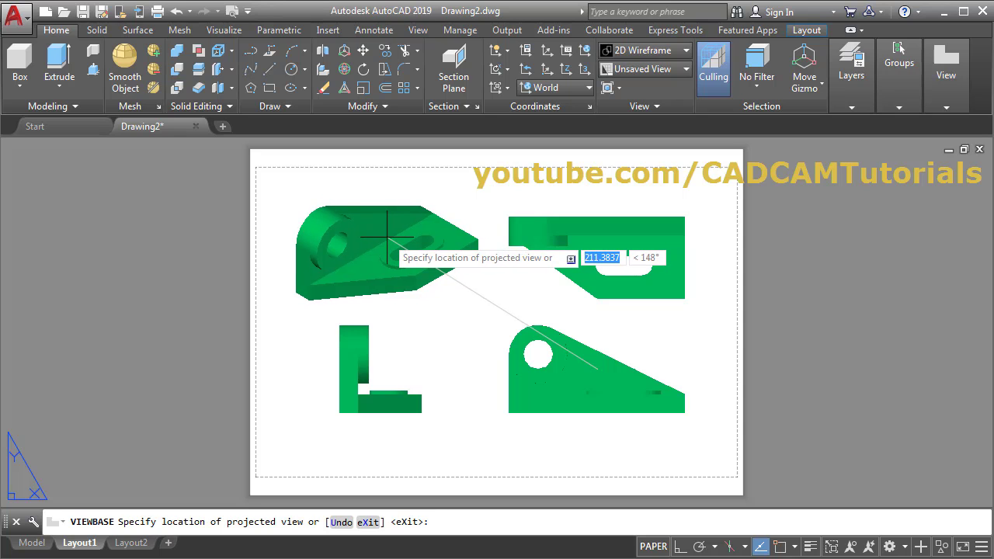
pyautogui.click(387, 236)
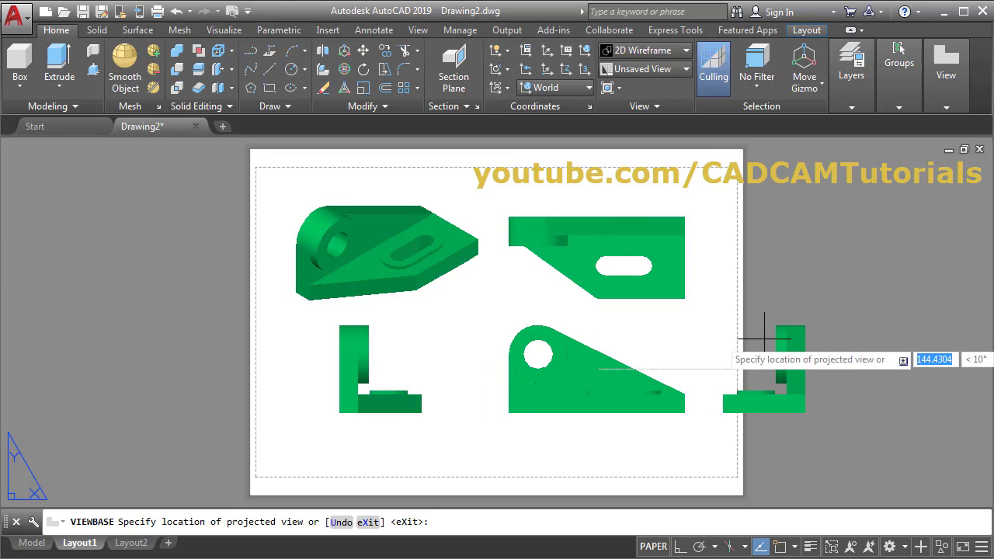
pyautogui.press('Return')
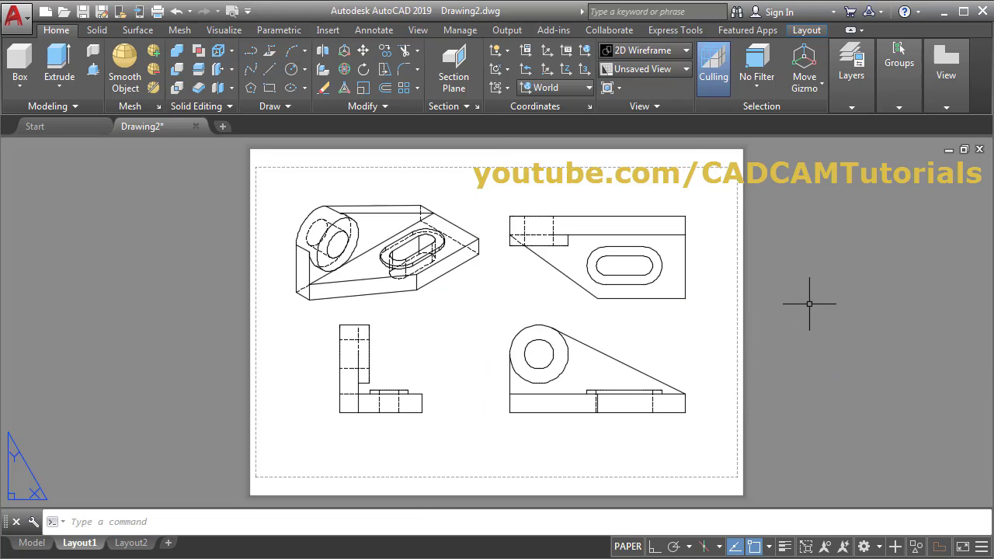
pyautogui.moveTo(760, 272); pyautogui.dragTo(734, 286, button='middle')
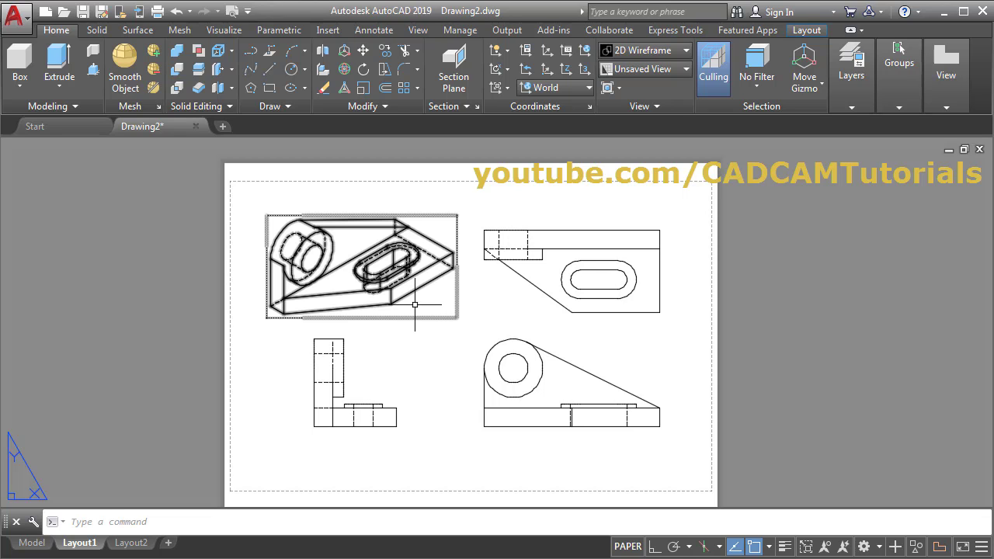
# - Change the isometric view's hidden line setting to Visible lines in the Drawing View Editor
pyautogui.doubleClick(416, 310)
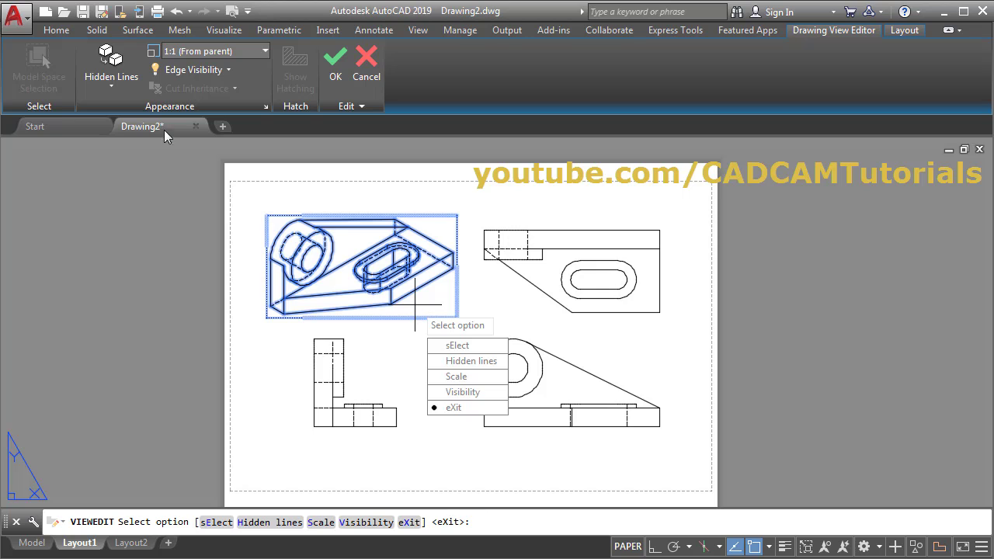
pyautogui.click(114, 88)
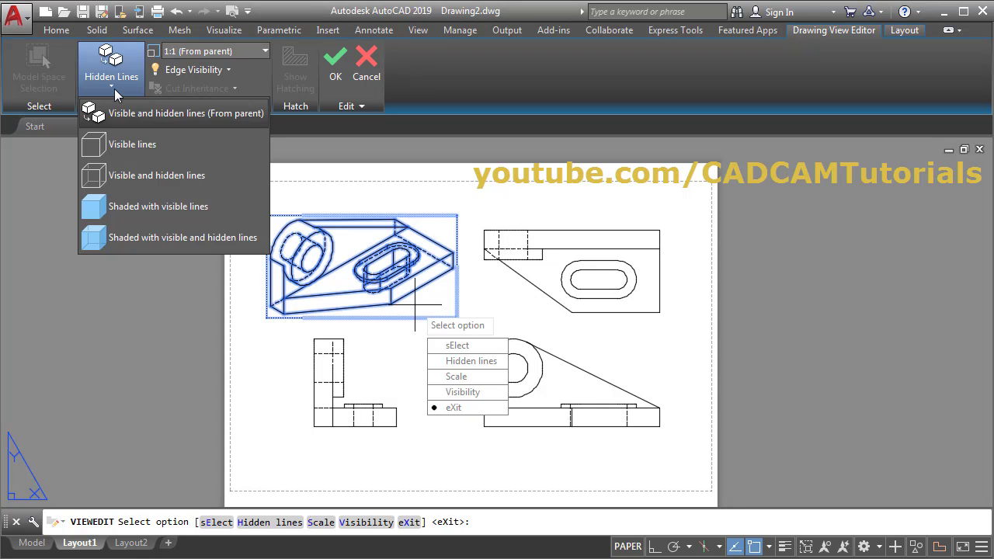
pyautogui.click(151, 146)
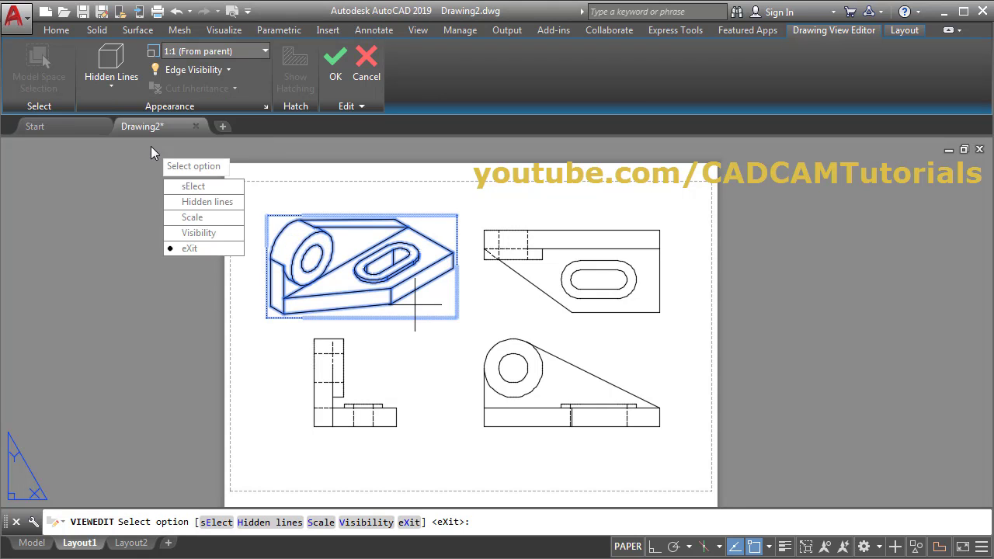
pyautogui.click(335, 74)
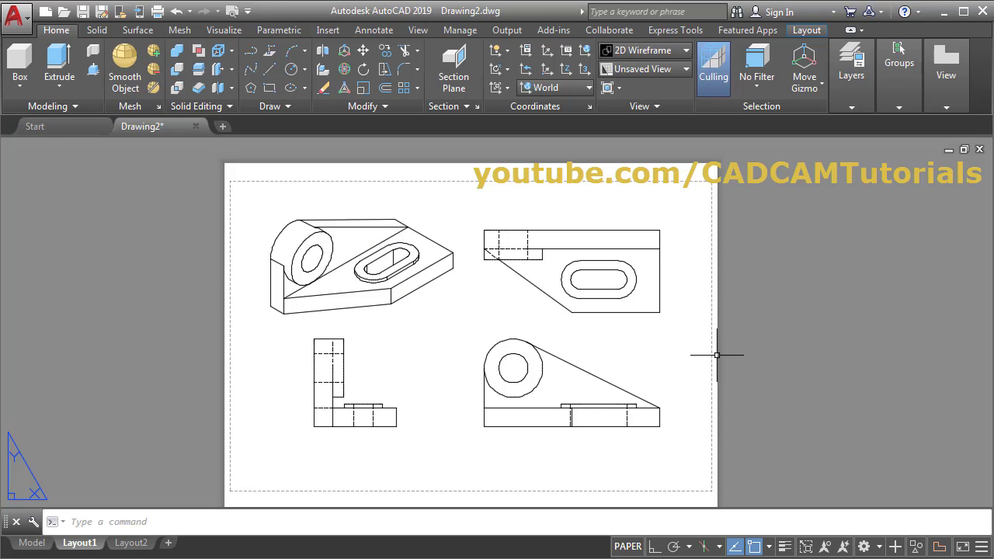
# - Zoom to fit the four views and switch to the Drafting & Annotation workspace
pyautogui.middleClick(694, 349)
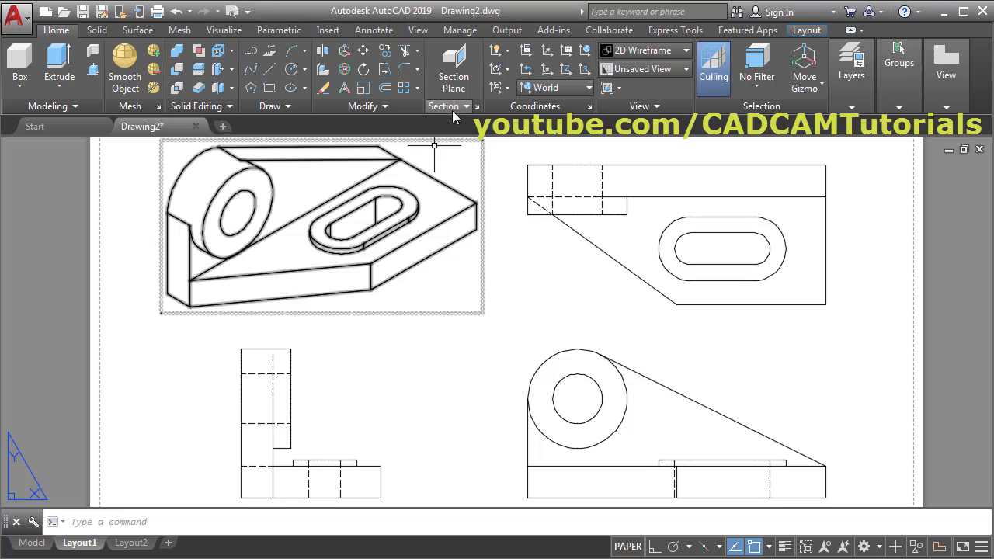
pyautogui.click(879, 548)
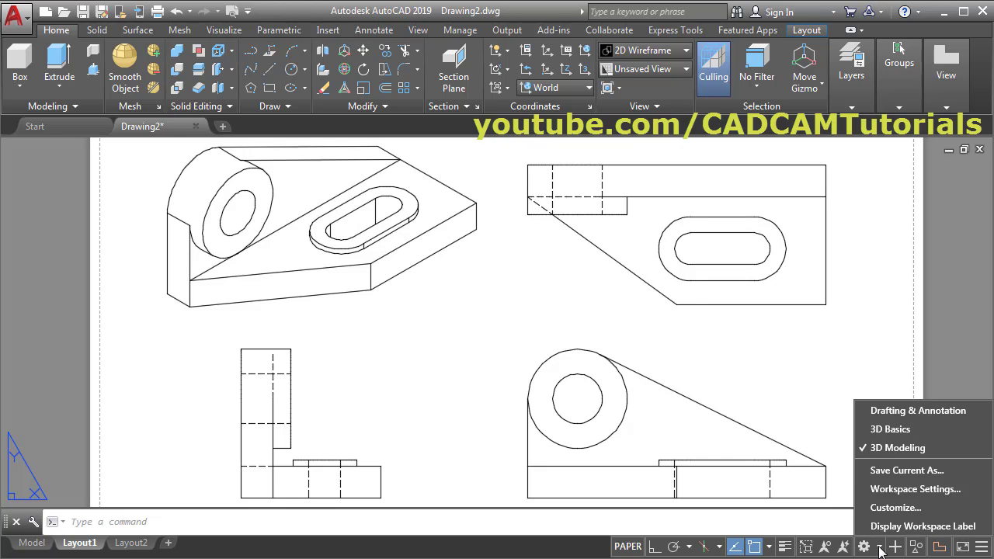
pyautogui.click(917, 411)
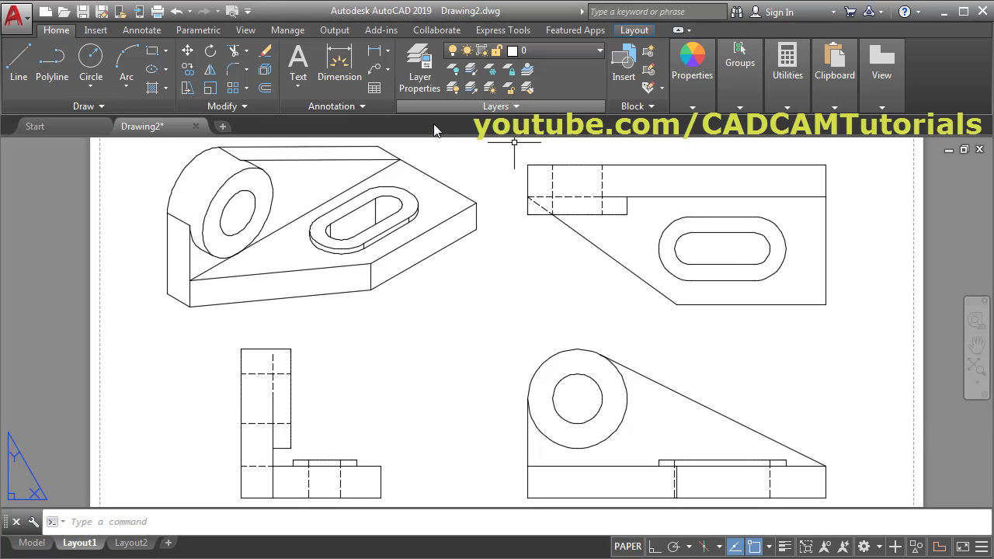
# - Inspect the layer list (0, MD_Hidden, MD_Visible and Narrow variants) without changing layers
pyautogui.click(600, 53)
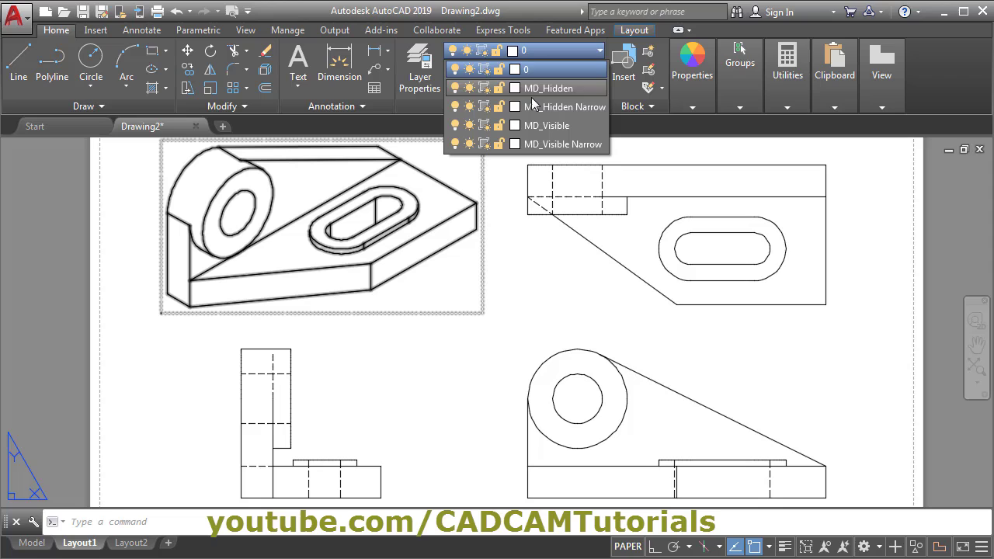
pyautogui.click(561, 145)
pyautogui.press('Escape')
pyautogui.click(590, 255)
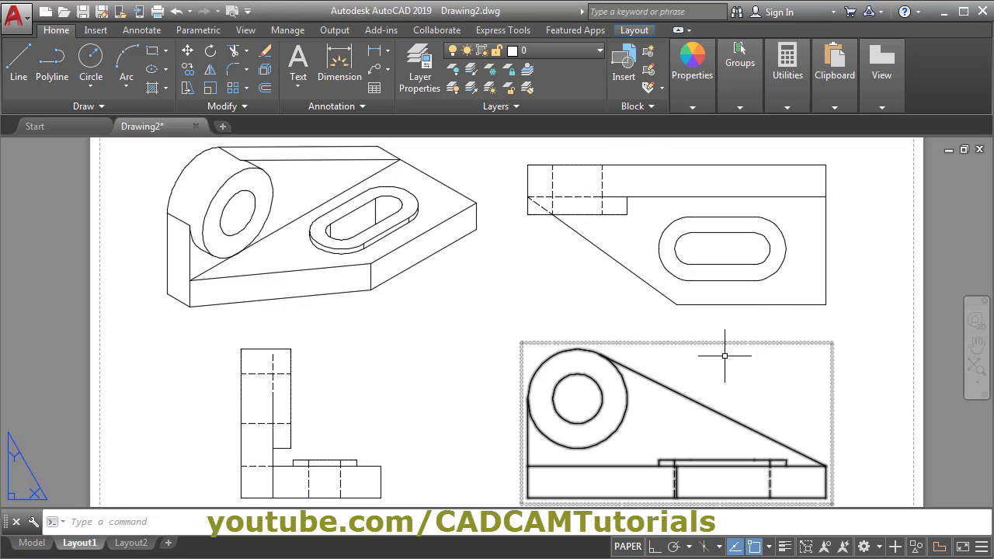
# - In Layer Properties, give layer MD_Hidden colour 92 and layer MD_Visible colour 150
pyautogui.click(424, 81)
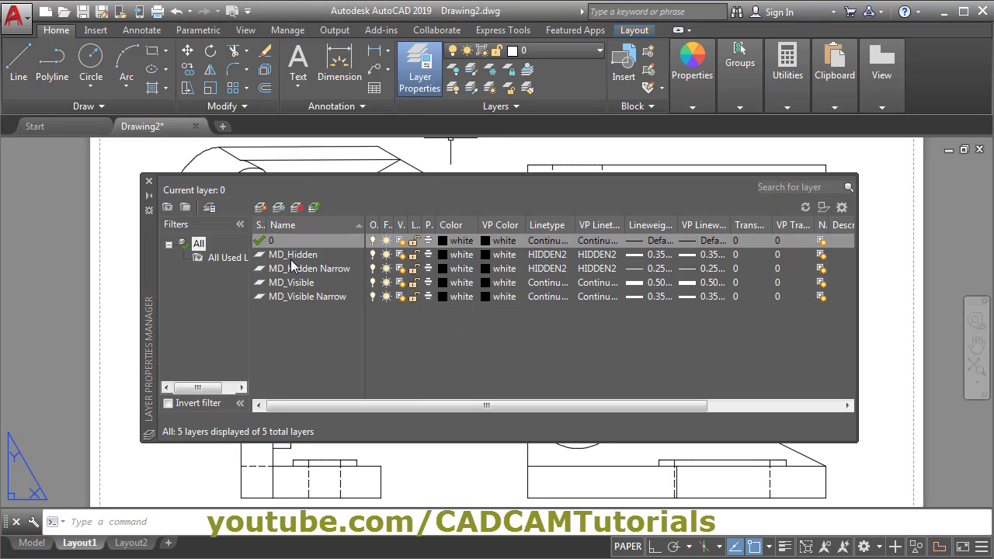
pyautogui.click(441, 254)
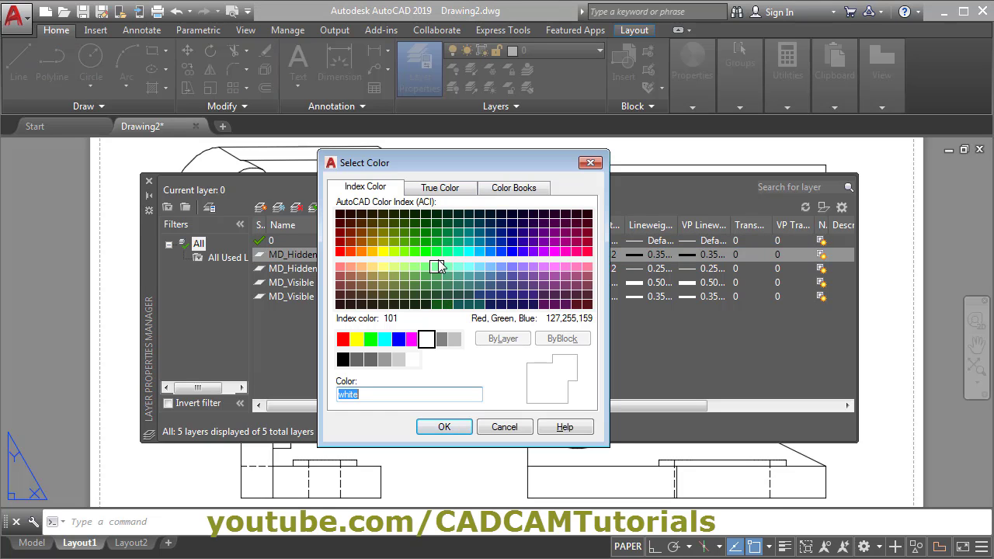
pyautogui.click(429, 246)
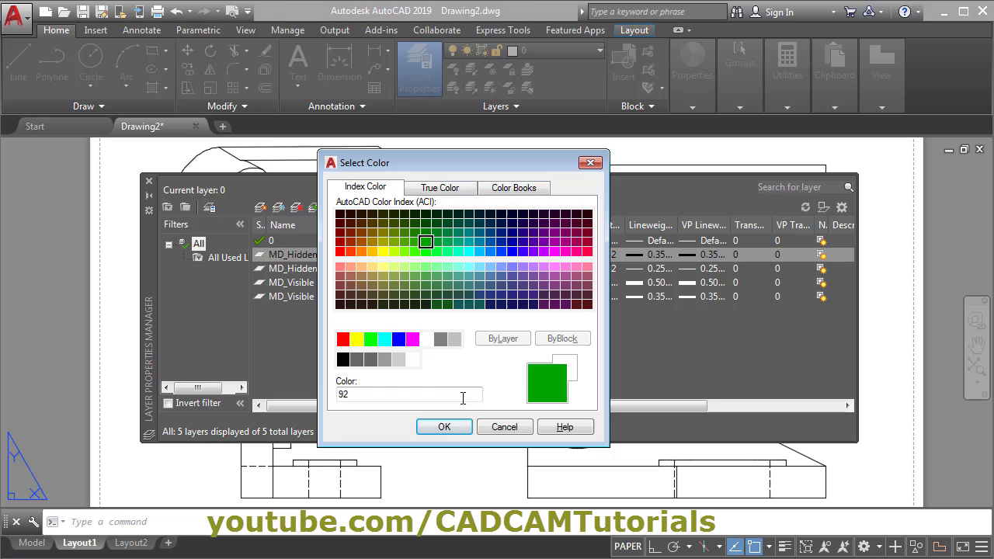
pyautogui.click(443, 426)
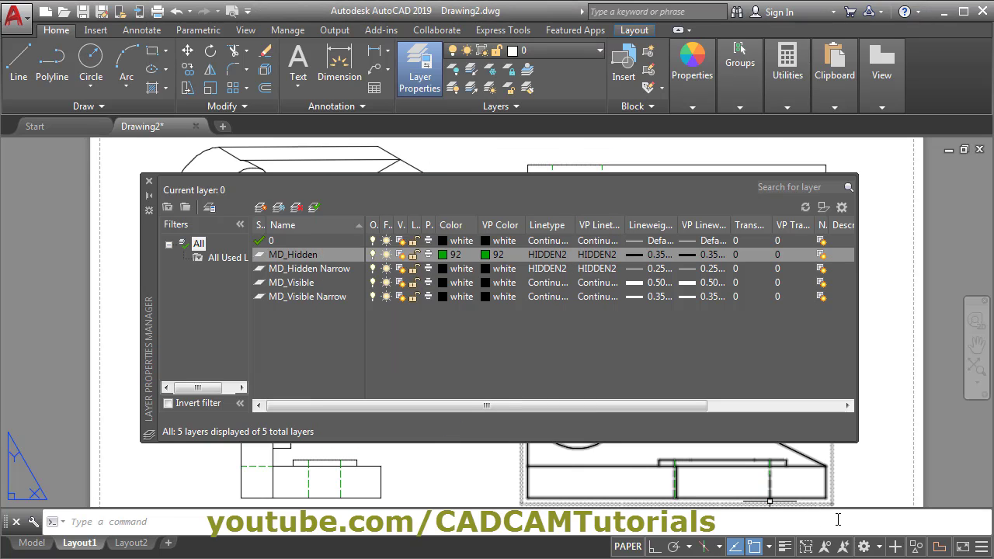
pyautogui.scroll(4, 699, 473)
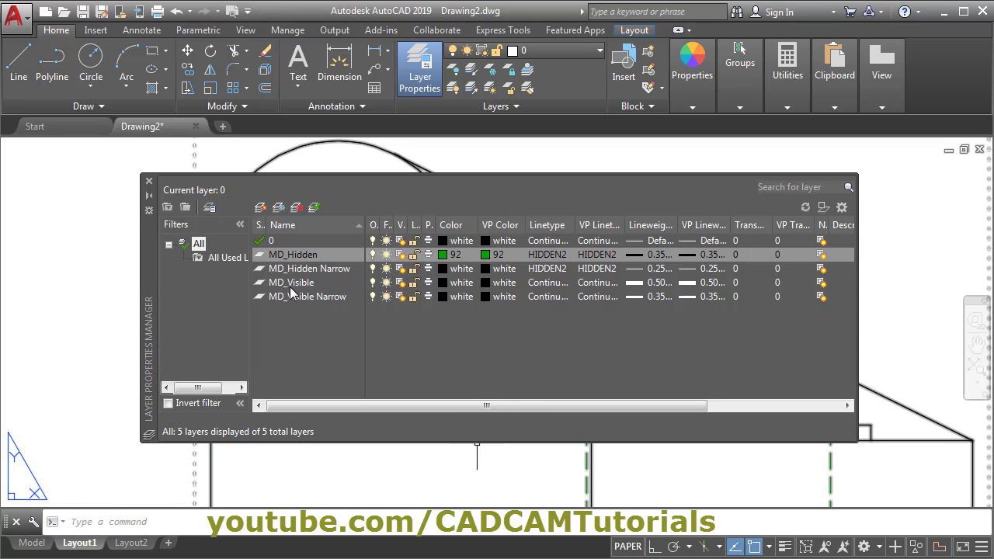
pyautogui.click(446, 284)
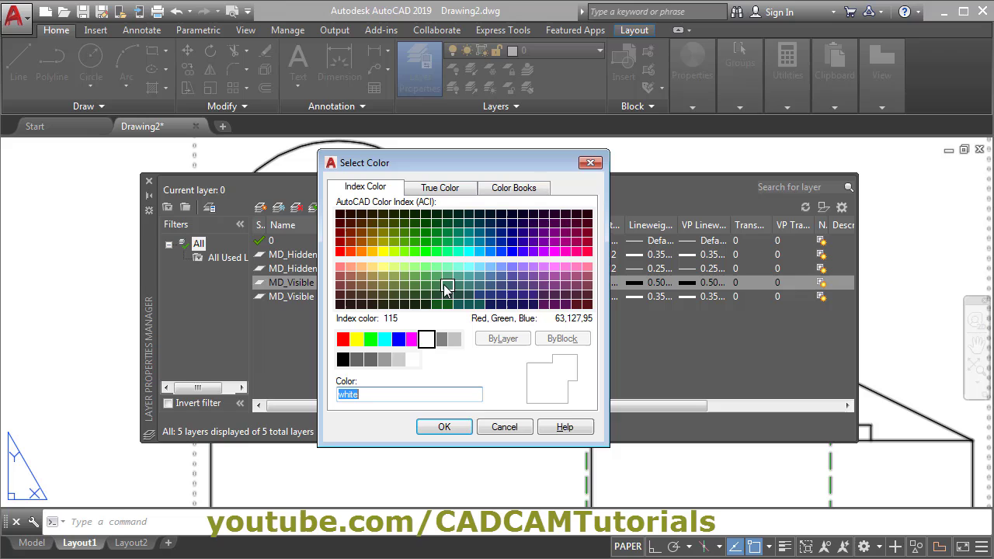
pyautogui.click(490, 253)
pyautogui.click(444, 426)
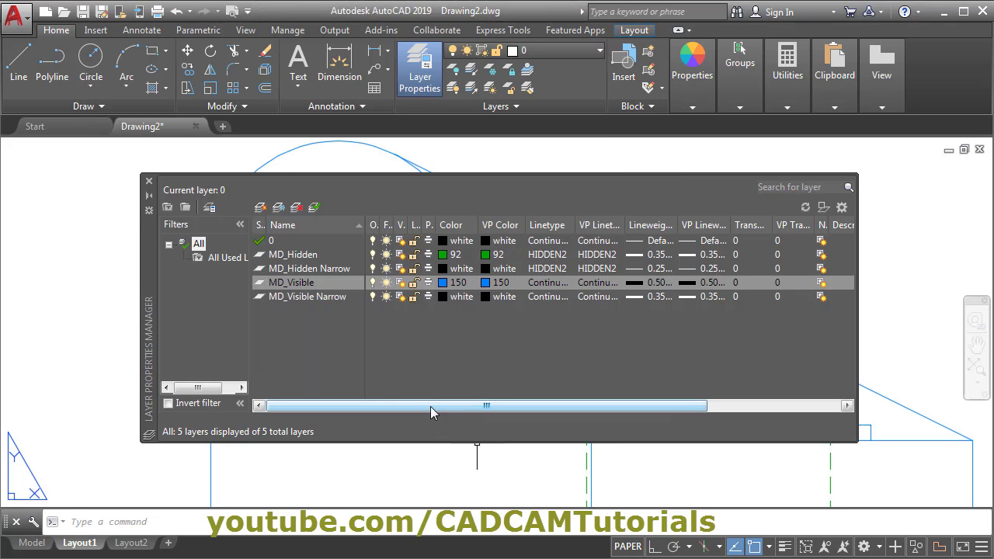
pyautogui.scroll(-3, 103, 399)
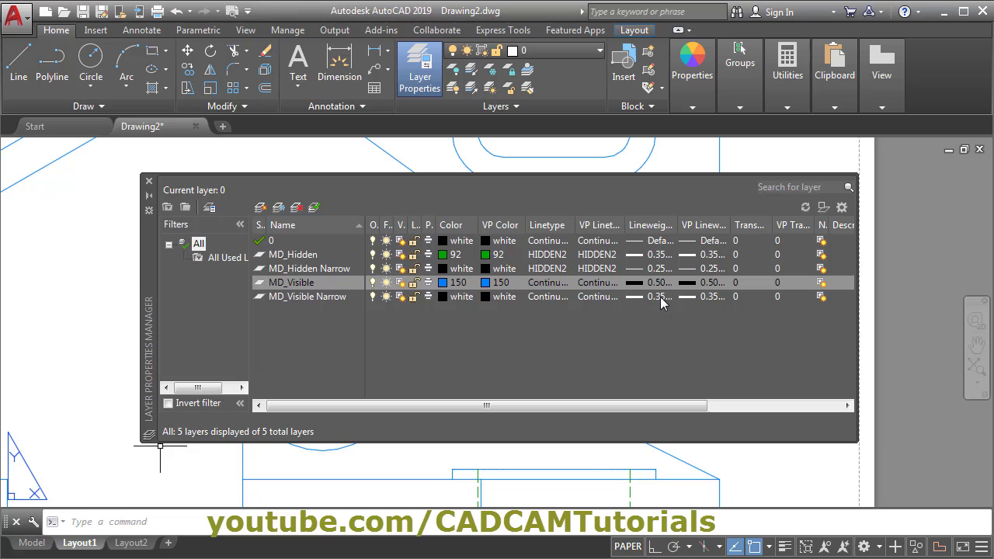
pyautogui.click(148, 181)
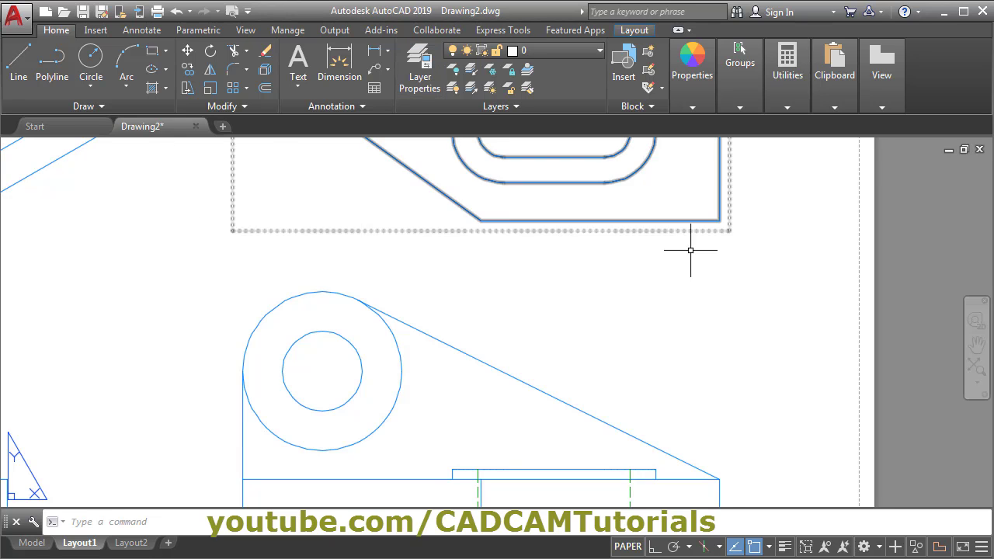
# - Keep the LineWeight toggle on the status bar and turn on lineweight display
pyautogui.scroll(-2, 676, 282)
pyautogui.moveTo(784, 310); pyautogui.dragTo(803, 332, button='middle')
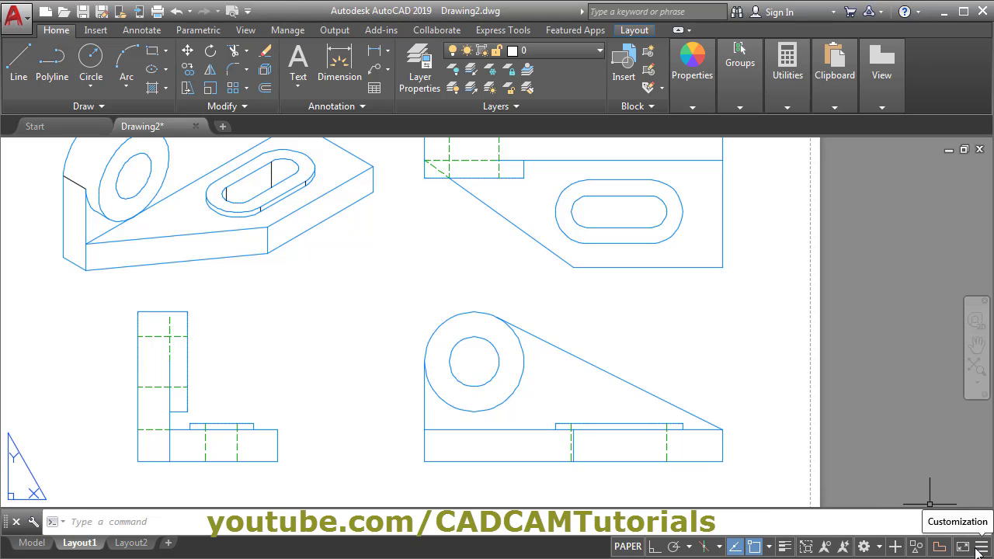
pyautogui.click(982, 547)
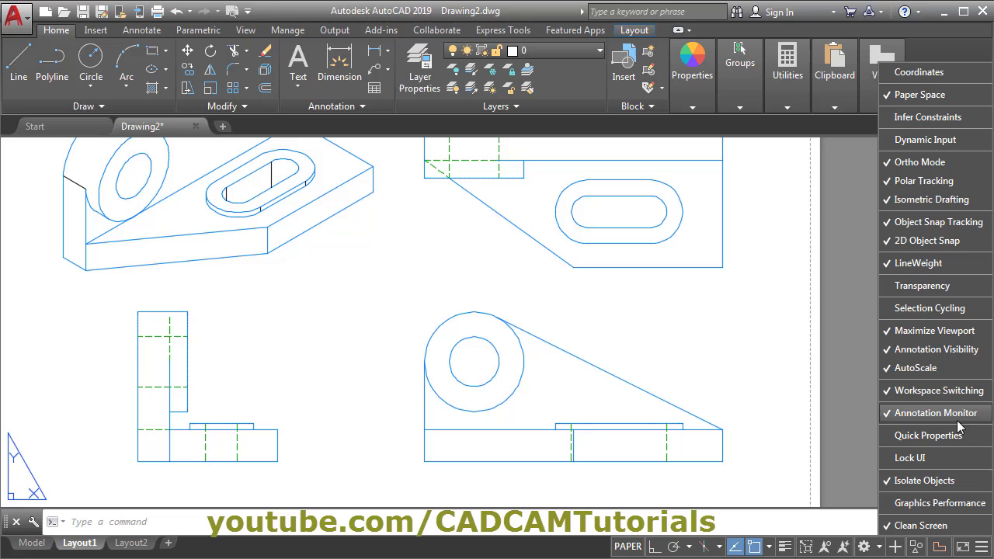
pyautogui.click(898, 268)
pyautogui.click(898, 268)
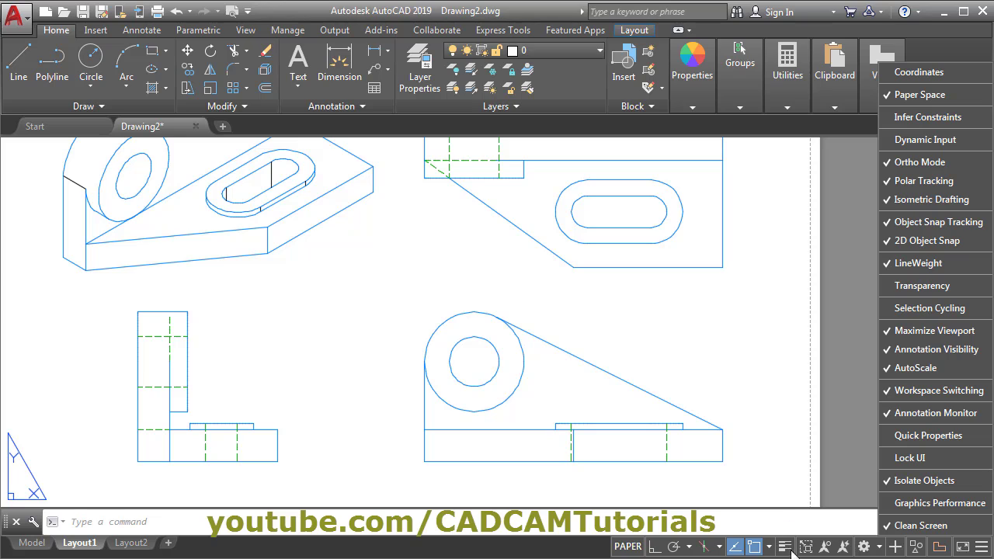
pyautogui.click(913, 266)
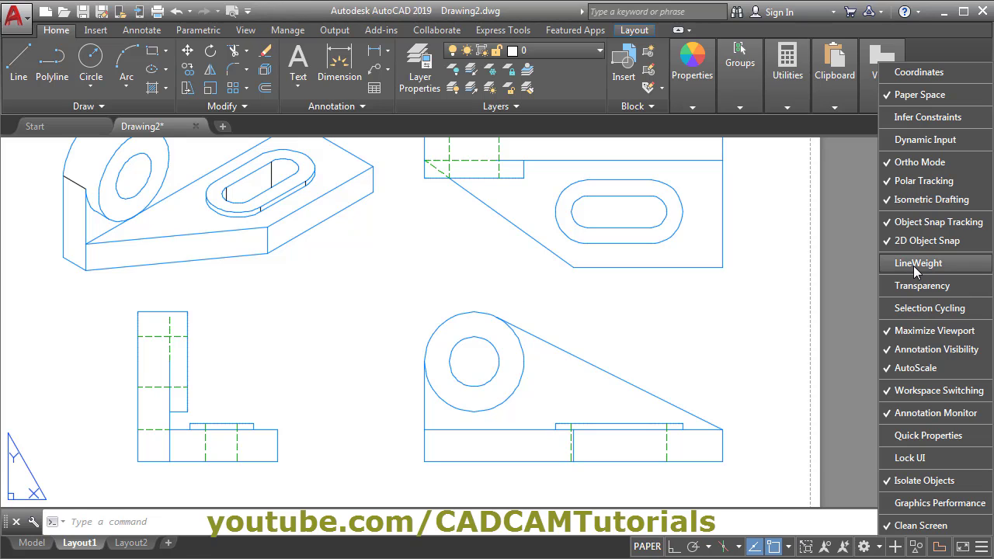
pyautogui.click(913, 266)
pyautogui.click(854, 357)
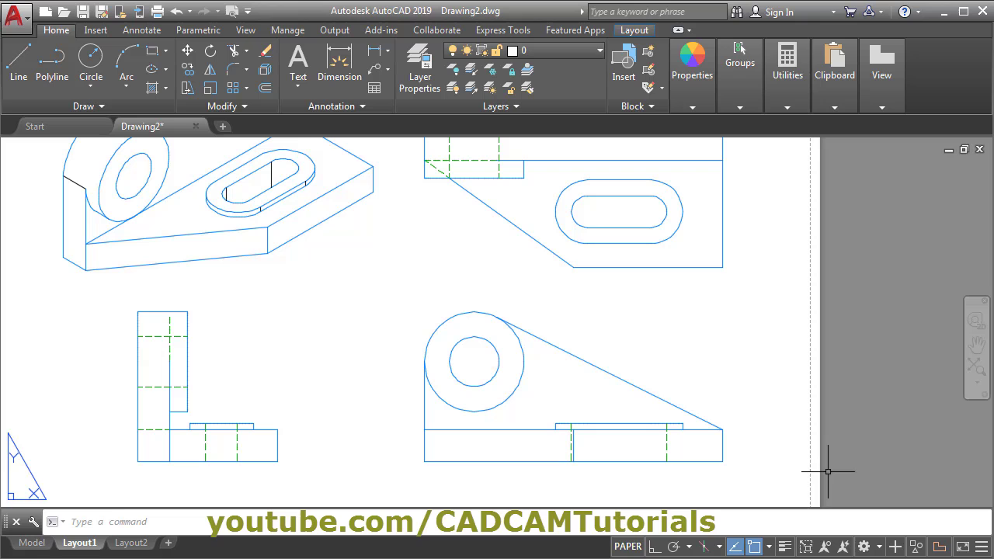
pyautogui.click(785, 548)
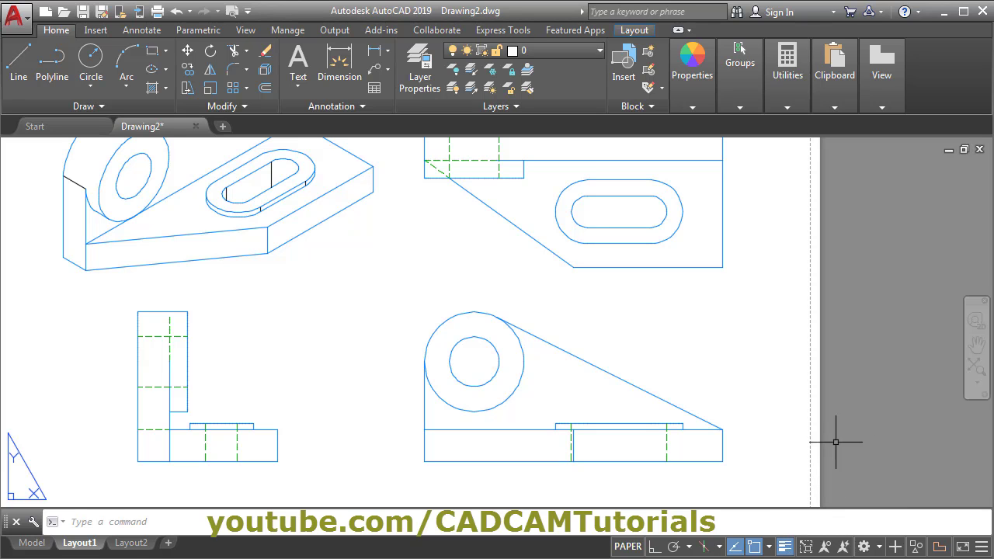
# - Zoom and pan across the front and isometric views to inspect the line thicknesses
pyautogui.scroll(4, 328, 433)
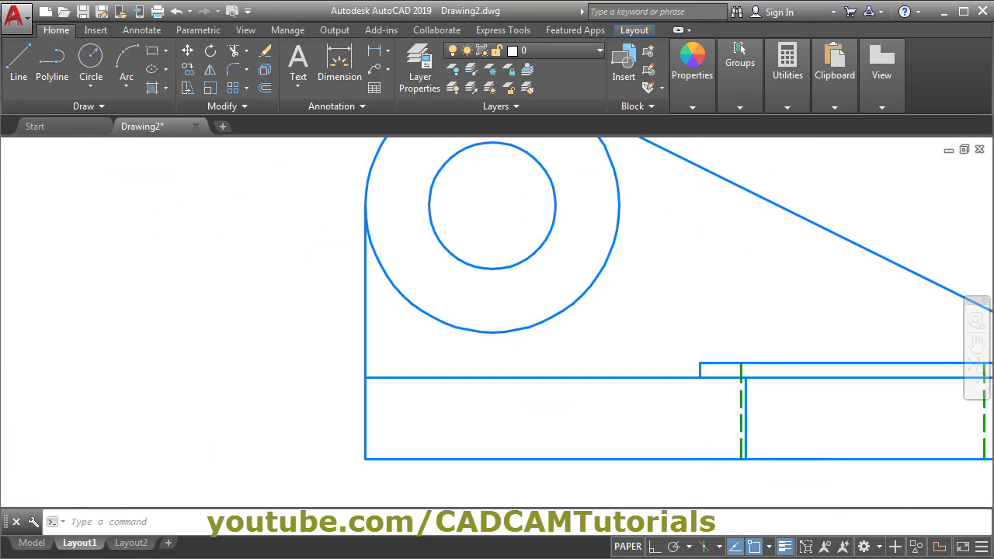
pyautogui.moveTo(631, 330); pyautogui.dragTo(555, 315, button='middle')
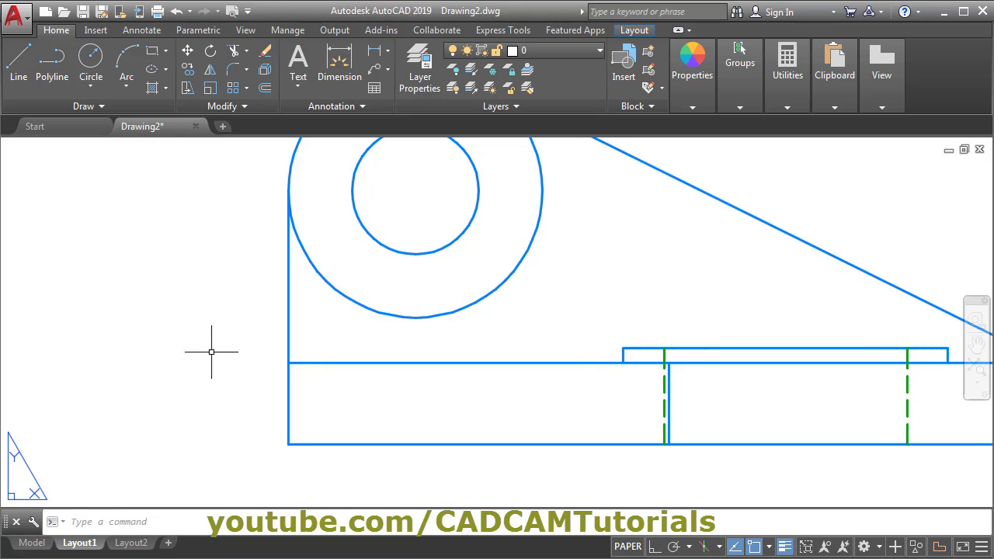
pyautogui.scroll(-2, 211, 352)
pyautogui.scroll(-3, 99, 375)
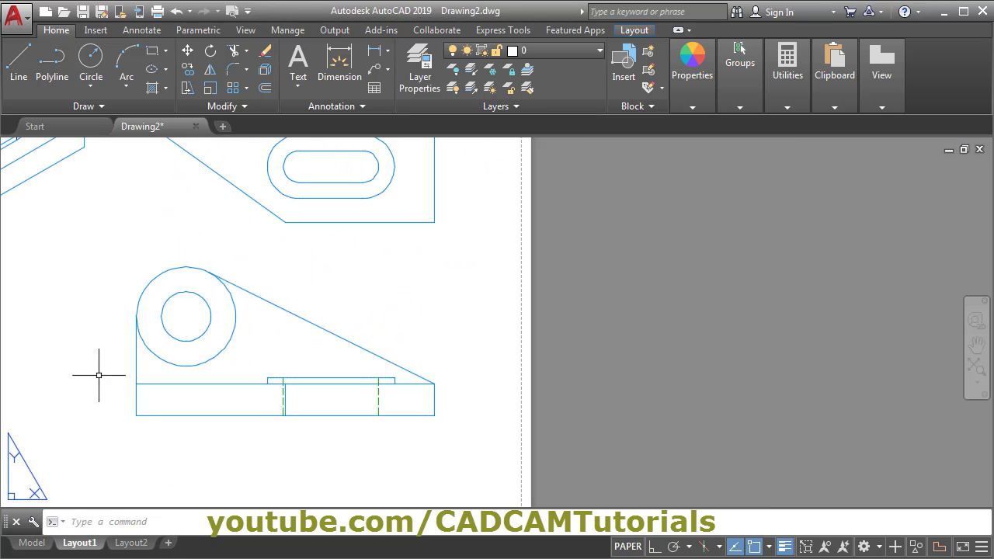
pyautogui.moveTo(98, 375); pyautogui.dragTo(561, 378, button='middle')
pyautogui.scroll(4, 451, 366)
pyautogui.scroll(-1, 482, 356)
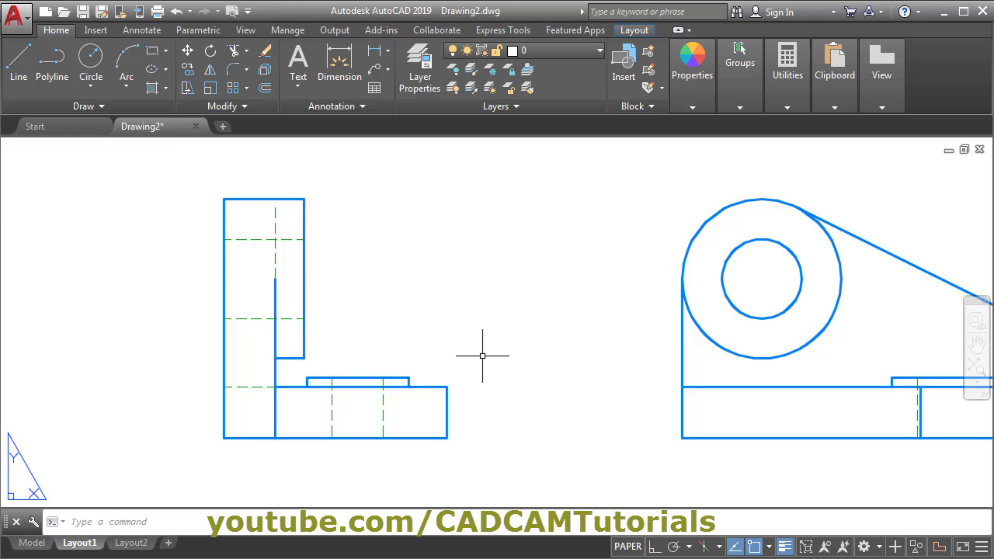
pyautogui.scroll(-3, 482, 355)
pyautogui.moveTo(515, 306); pyautogui.dragTo(516, 482, button='middle')
pyautogui.scroll(3, 533, 410)
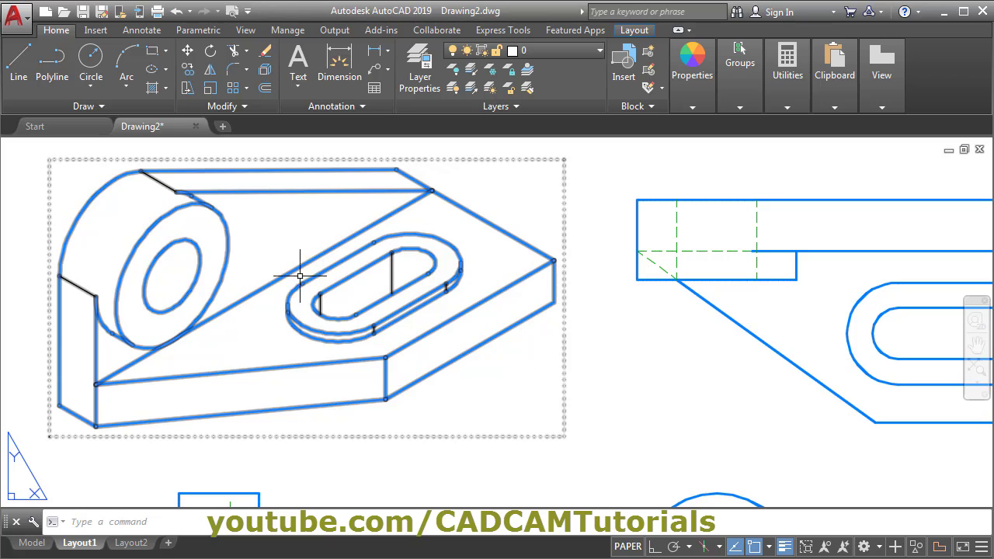
# - Give MD_Visible Narrow colour 150, MD_Visible a 0.35 mm lineweight, and MD_Hidden a 0.15 mm lineweight
pyautogui.click(415, 76)
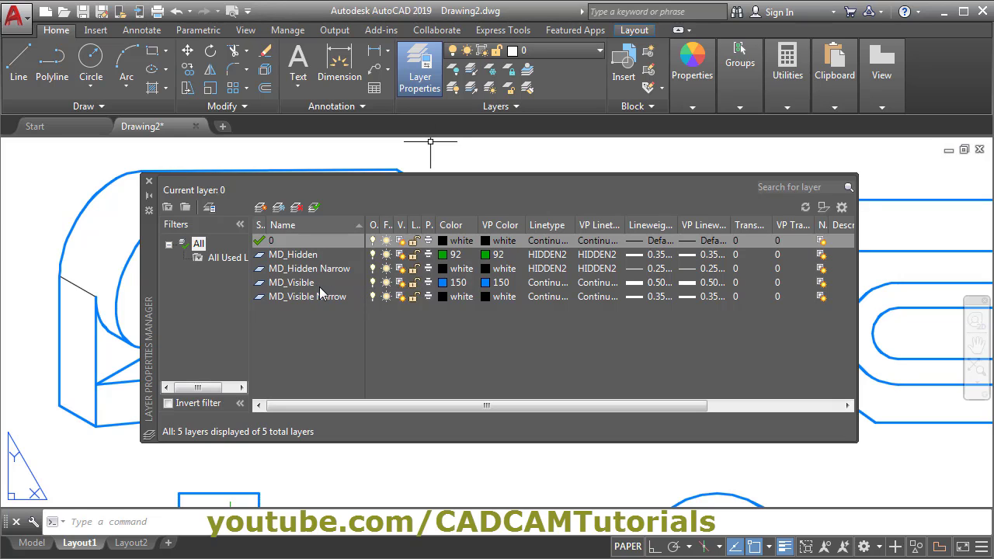
pyautogui.click(441, 298)
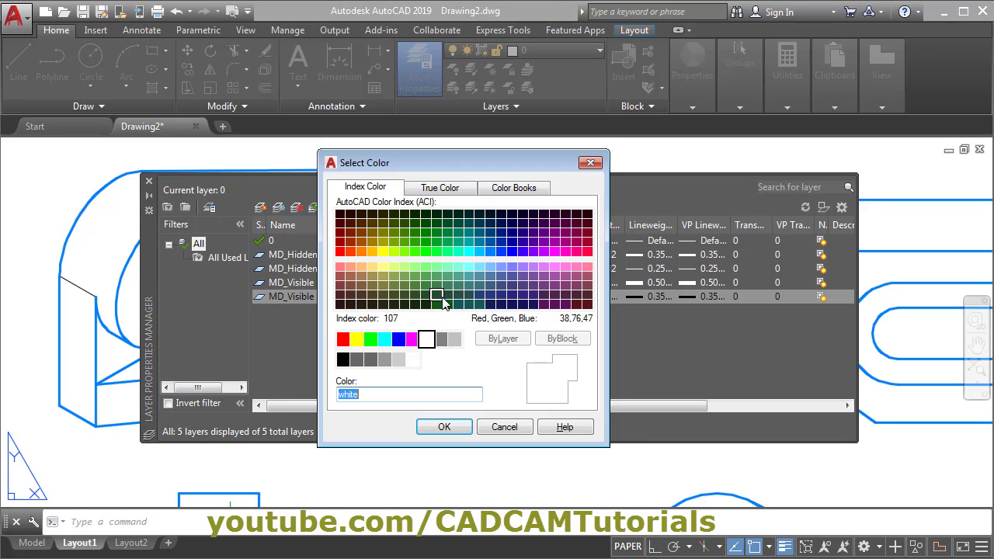
pyautogui.click(491, 252)
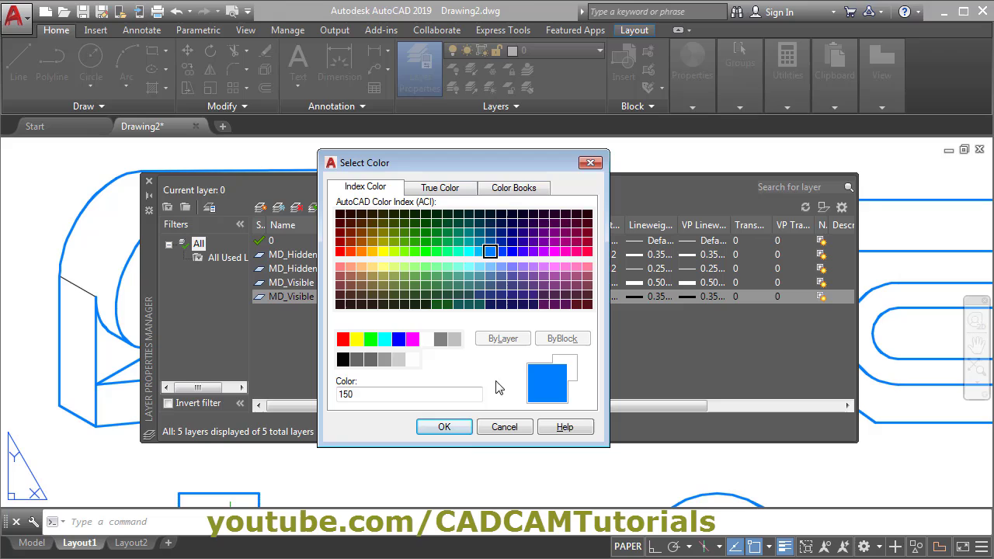
pyautogui.click(458, 428)
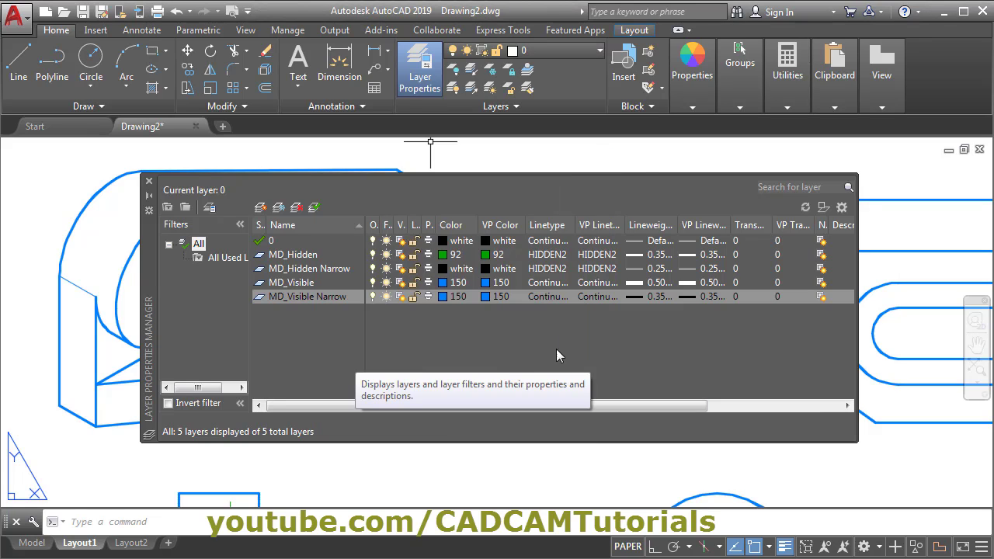
pyautogui.click(652, 284)
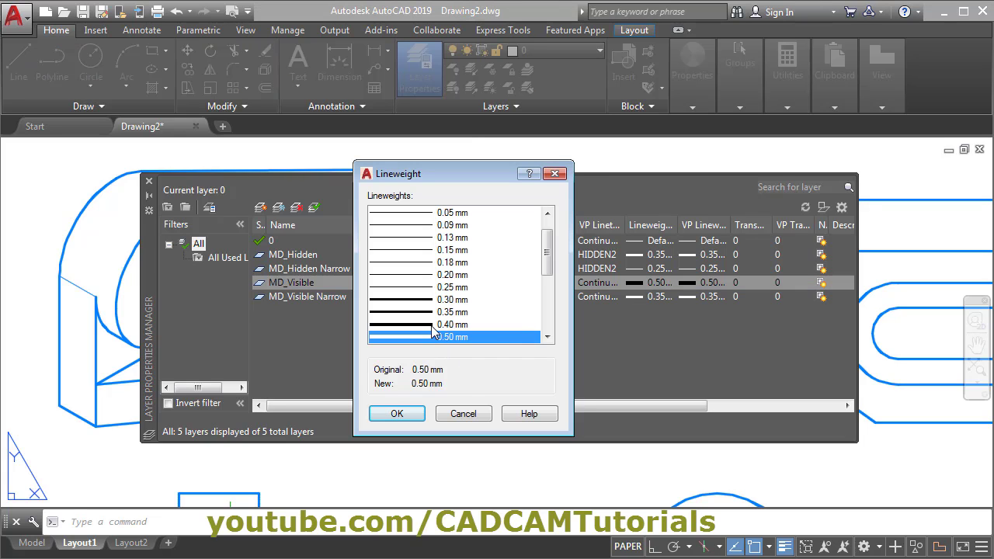
pyautogui.click(432, 314)
pyautogui.click(396, 414)
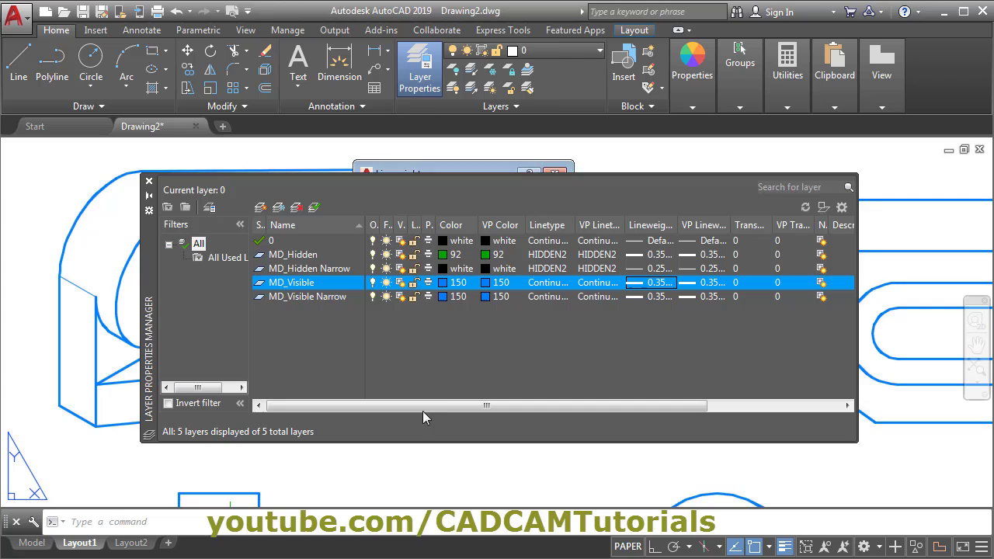
pyautogui.click(652, 264)
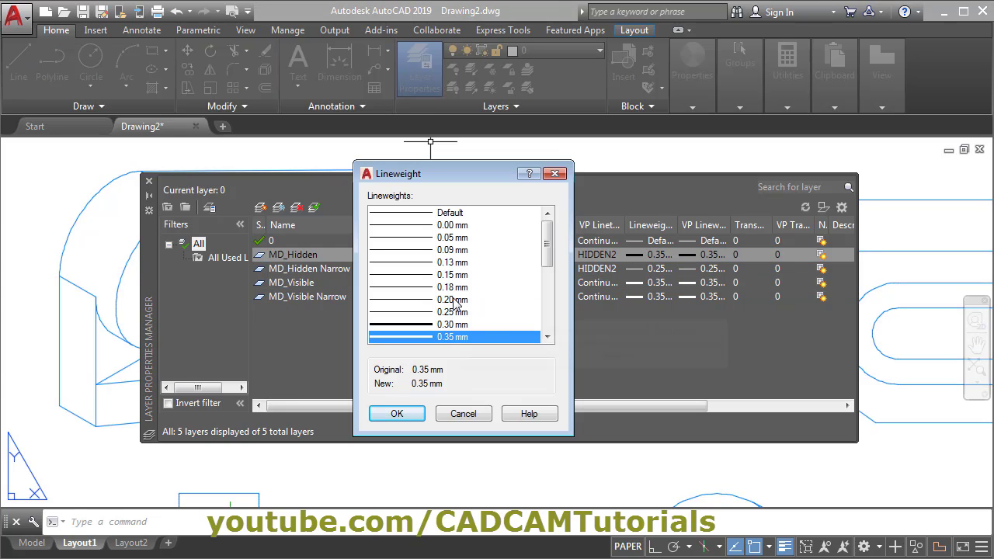
pyautogui.click(446, 276)
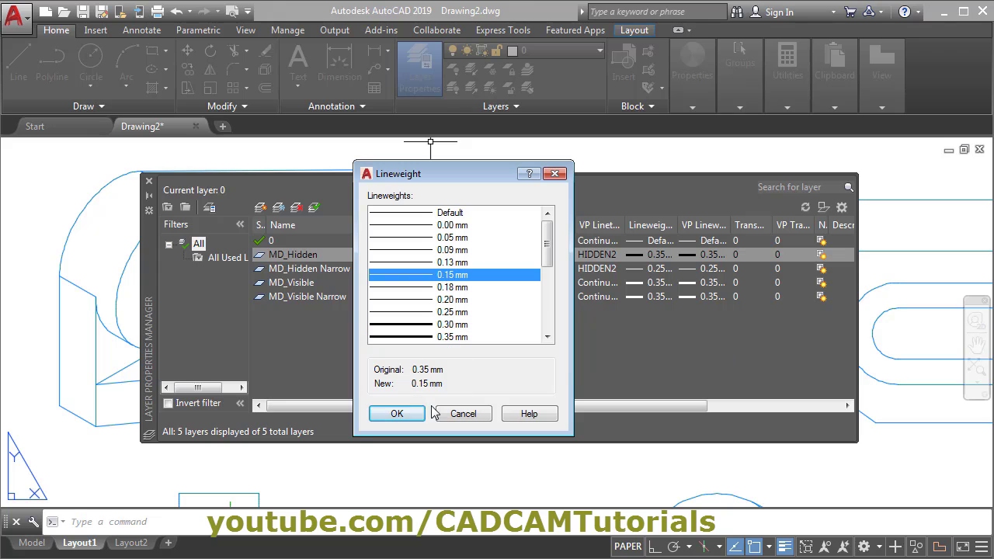
pyautogui.click(397, 414)
pyautogui.click(148, 181)
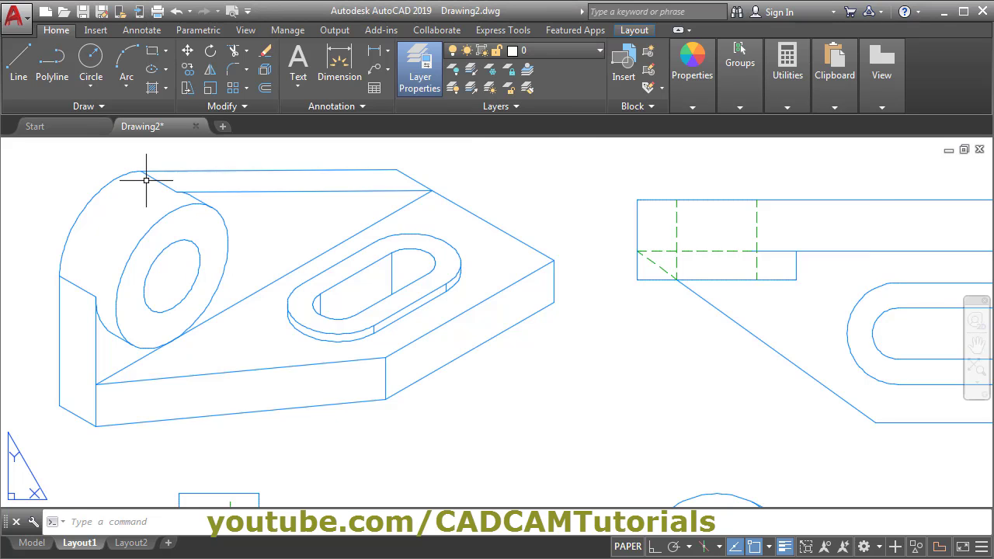
# - Zoom and pan over the front view to inspect it
pyautogui.scroll(-5, 146, 180)
pyautogui.scroll(4, 590, 333)
pyautogui.moveTo(545, 343); pyautogui.dragTo(831, 255, button='middle')
pyautogui.scroll(2, 831, 256)
pyautogui.moveTo(776, 357); pyautogui.dragTo(980, 256, button='middle')
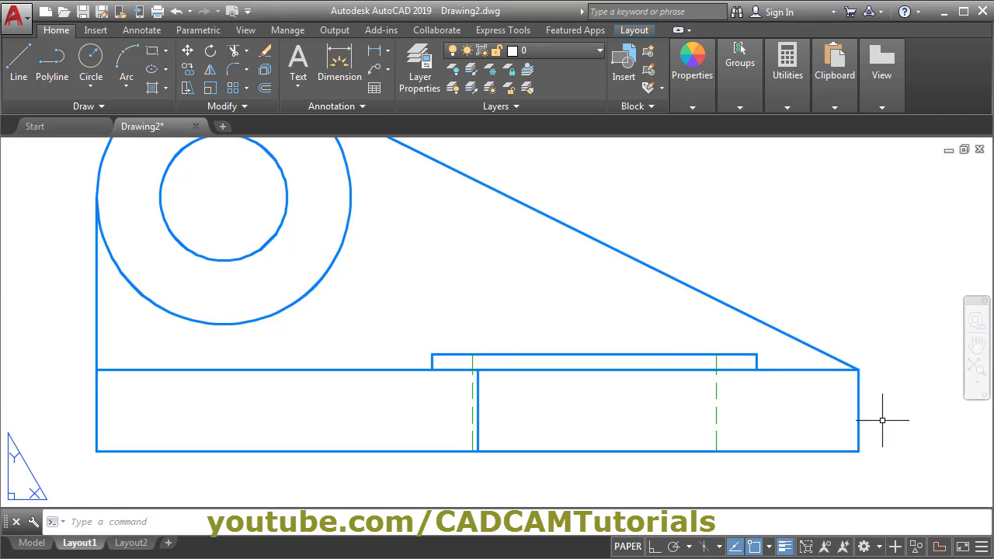
pyautogui.scroll(-5, 911, 409)
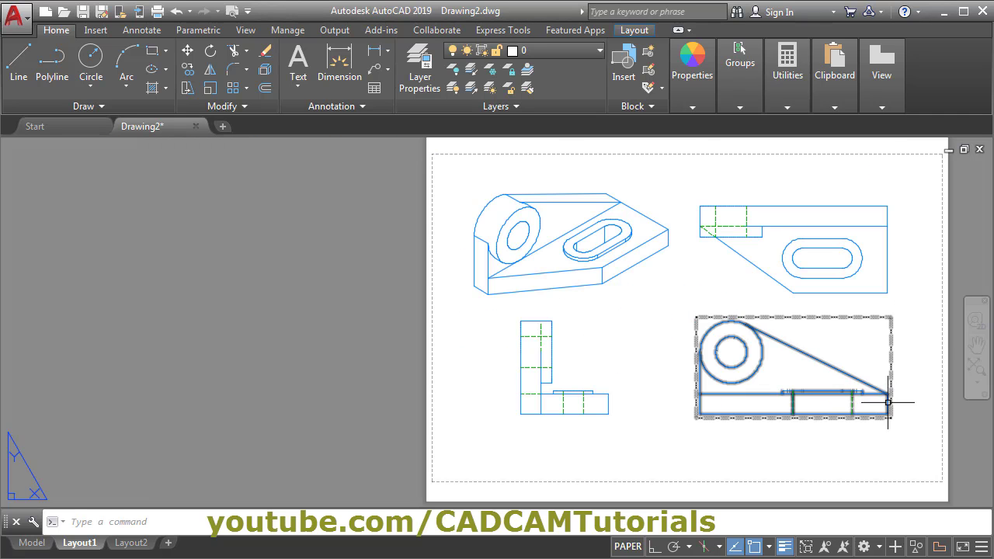
pyautogui.scroll(2, 838, 337)
pyautogui.scroll(-2, 838, 337)
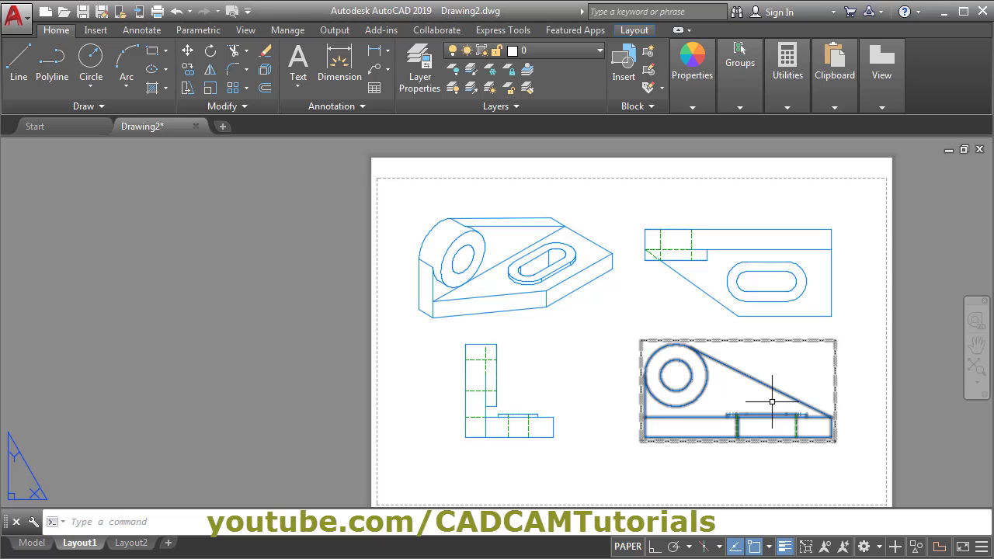
# - Delete the L-shaped side view at the bottom left of the sheet
pyautogui.click(463, 342)
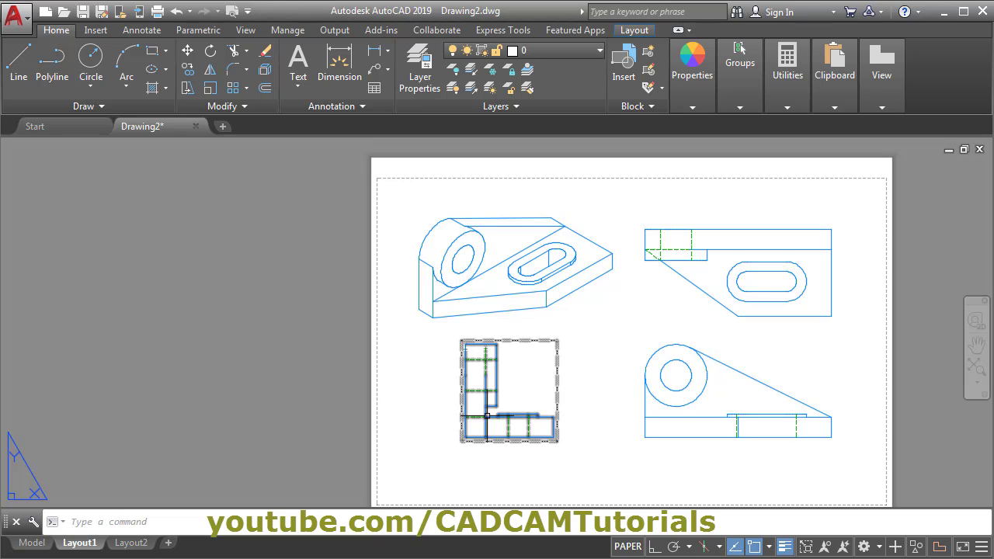
pyautogui.press('Escape')
pyautogui.click(534, 394)
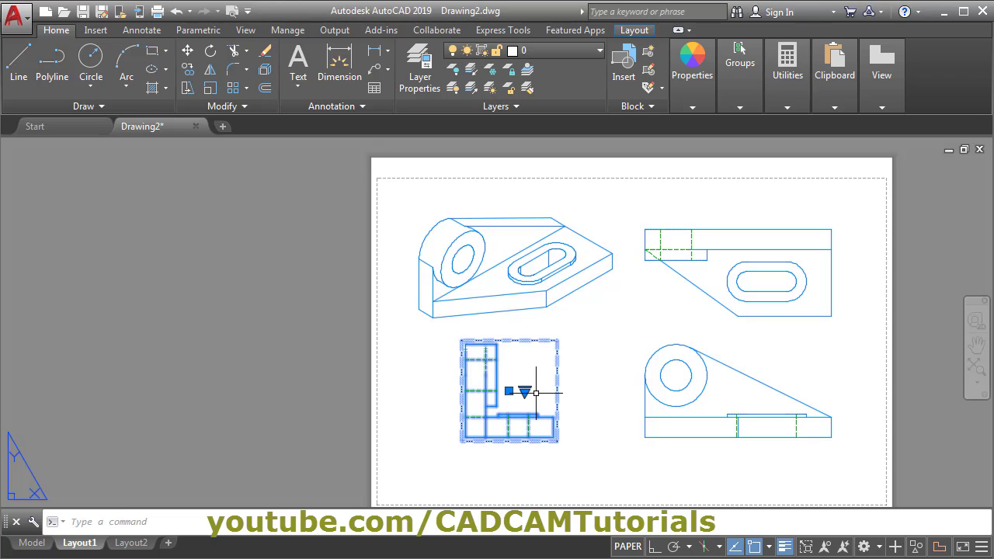
pyautogui.press('Delete')
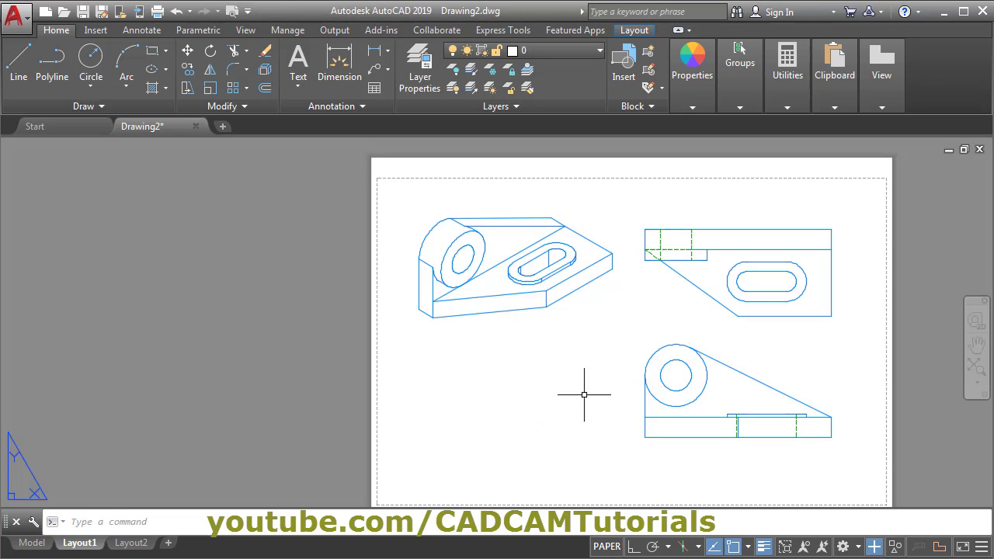
pyautogui.click(753, 378)
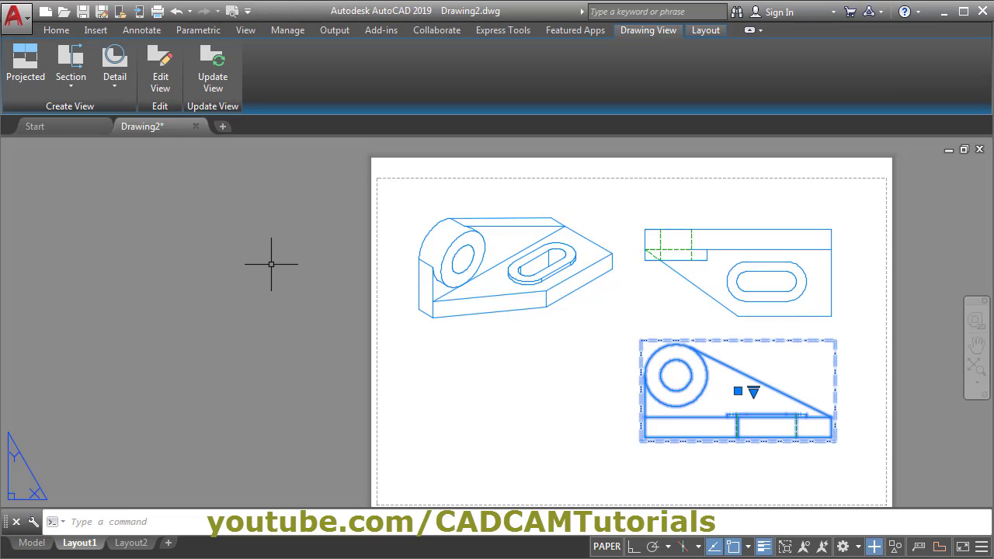
# - With Ortho on, draw a stepped A-A line from above the circle's centre down through the base hole
pyautogui.click(78, 85)
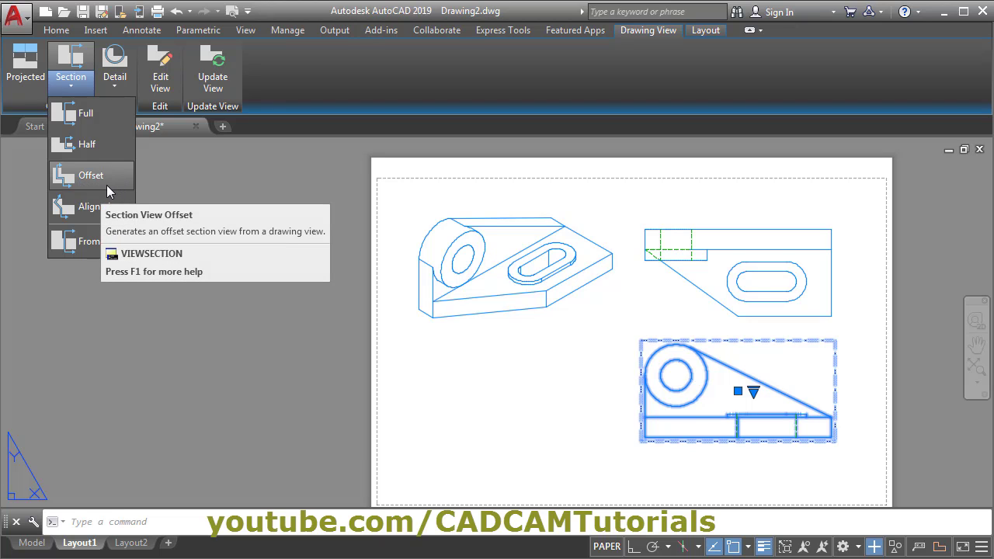
pyautogui.press('Escape')
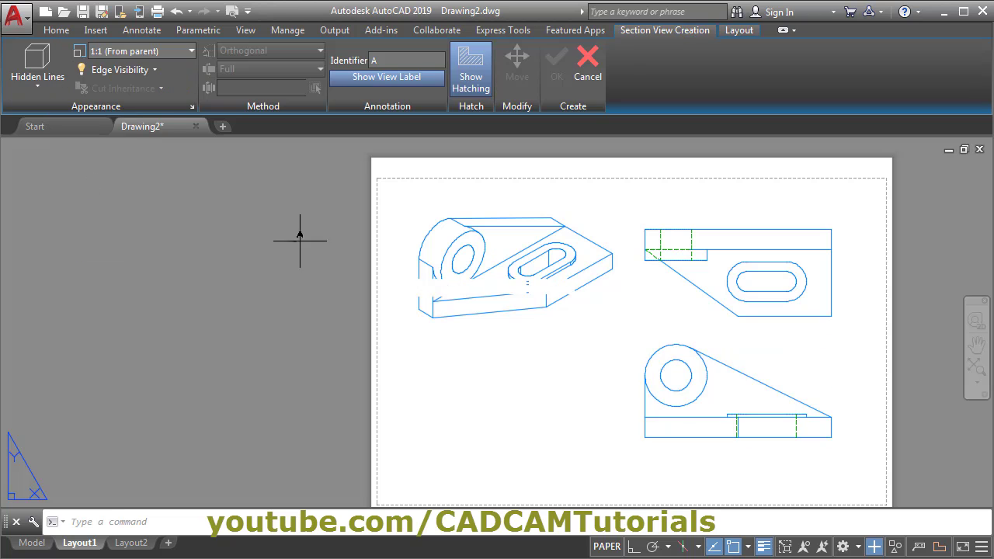
pyautogui.scroll(4, 878, 391)
pyautogui.scroll(-2, 788, 344)
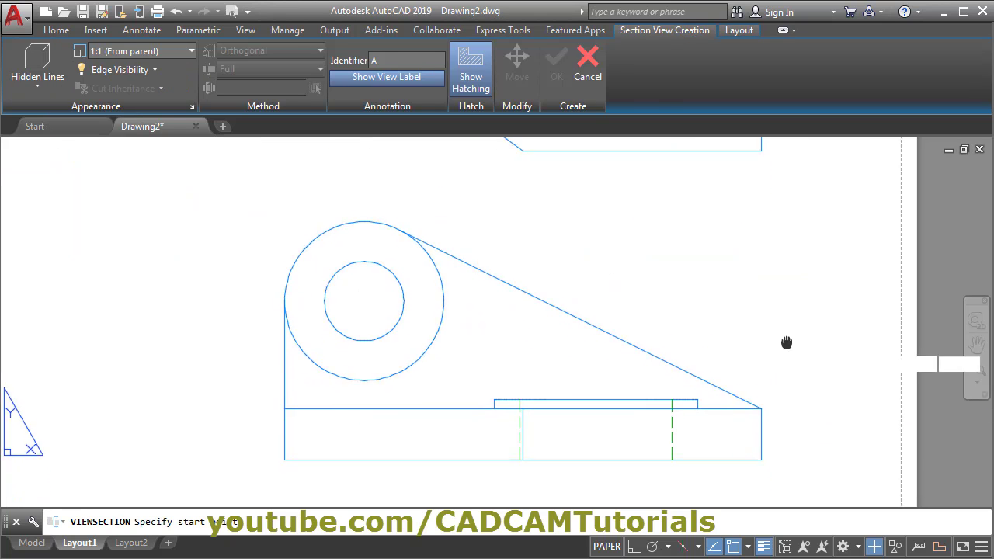
pyautogui.scroll(2, 844, 362)
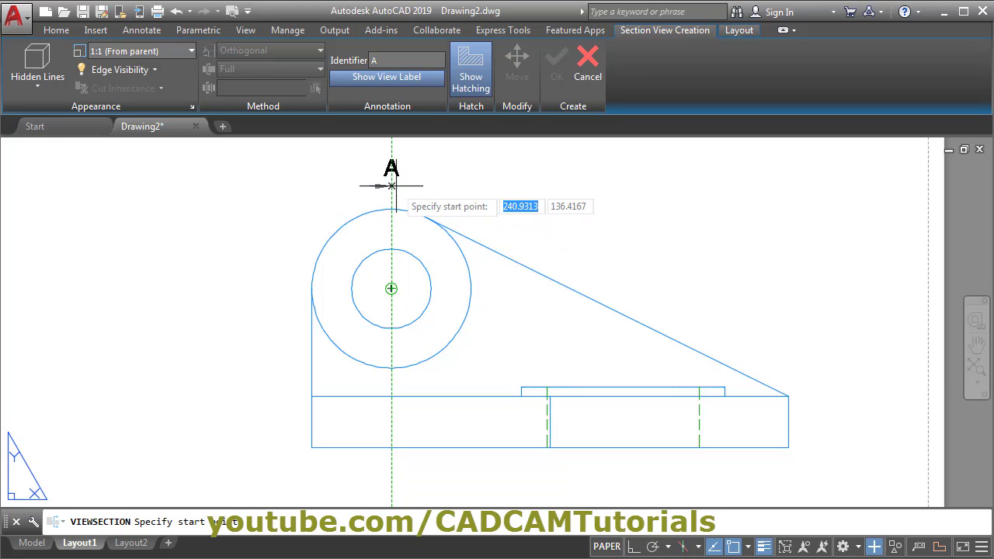
pyautogui.click(391, 184)
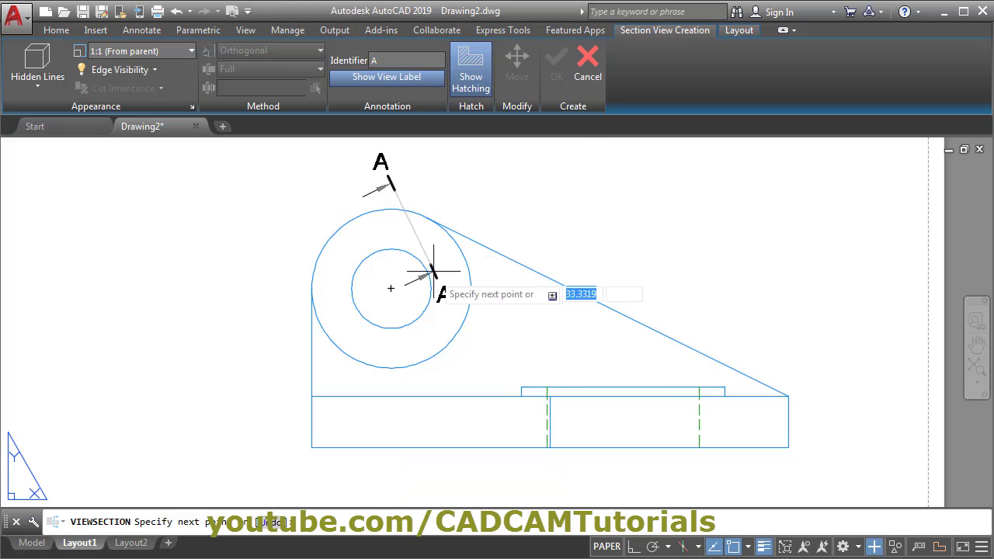
pyautogui.click(633, 547)
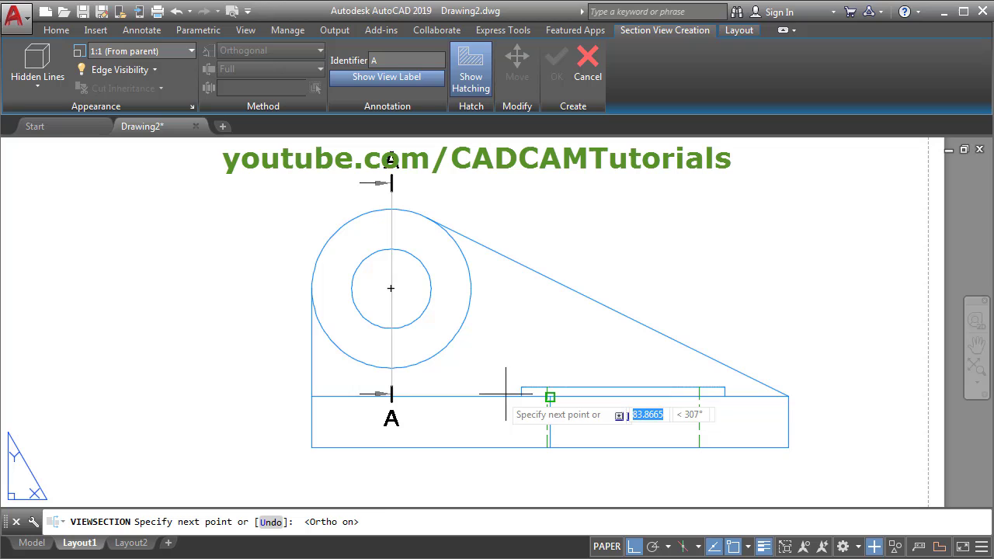
pyautogui.click(454, 375)
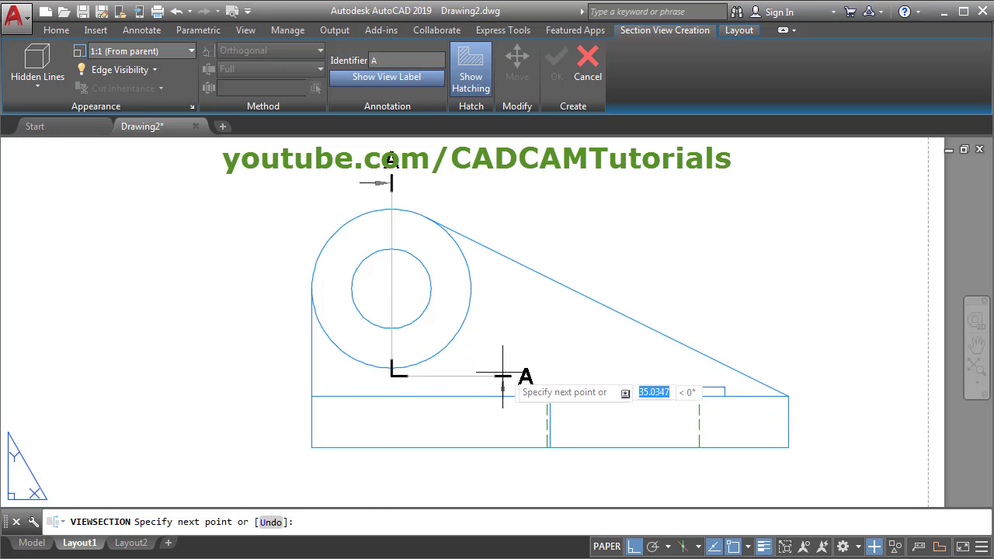
pyautogui.click(593, 376)
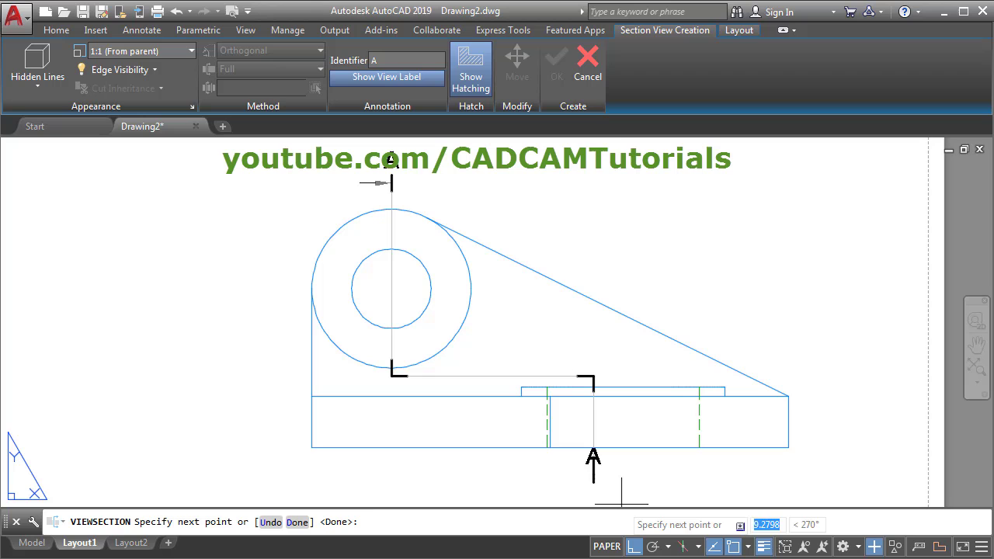
pyautogui.click(593, 473)
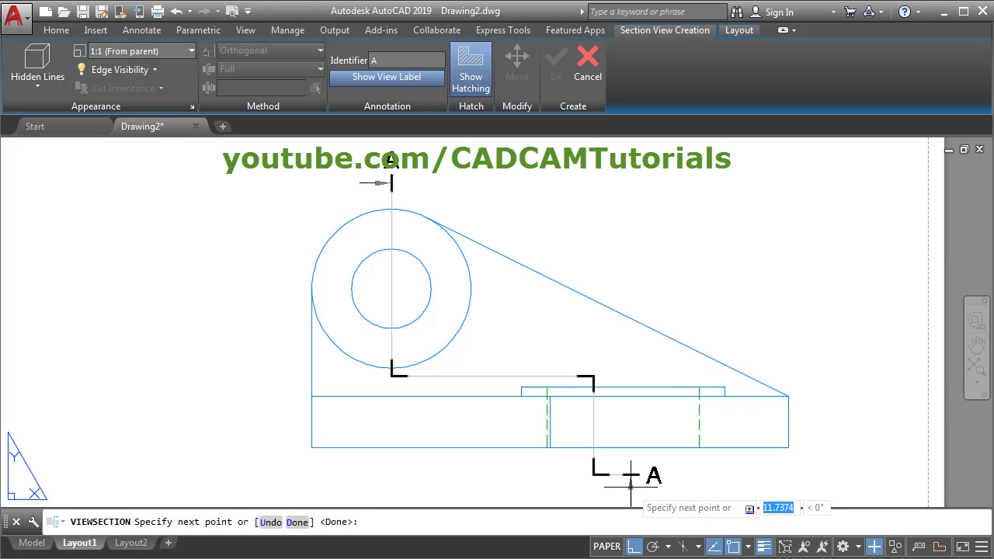
pyautogui.press('Return')
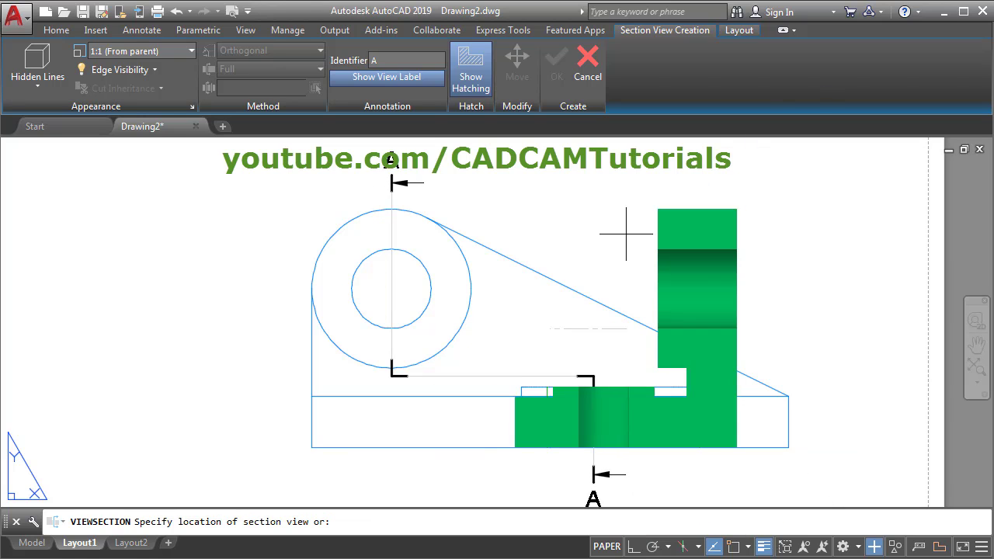
# - Place section view A-A (1:1) left of the front view and exit the command
pyautogui.scroll(-4, 668, 265)
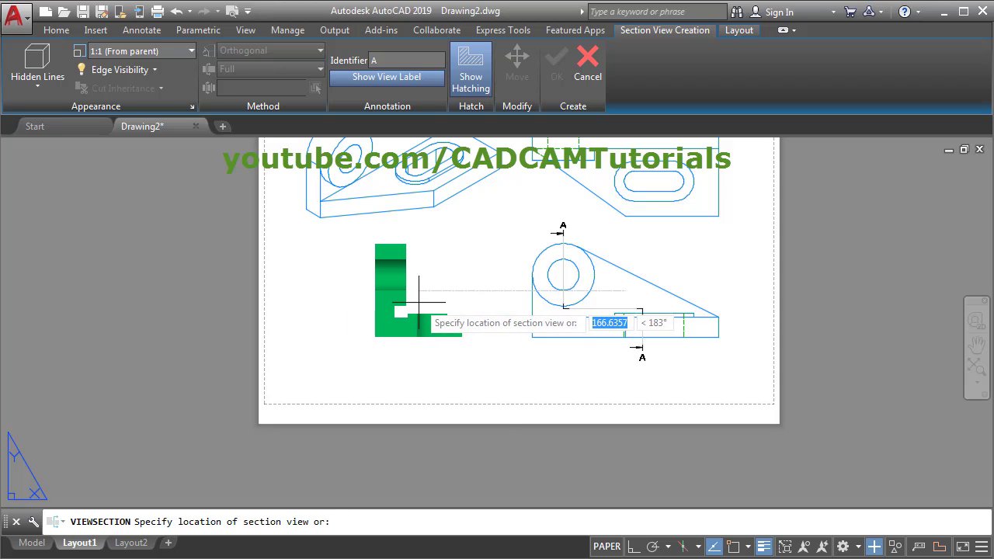
pyautogui.click(418, 303)
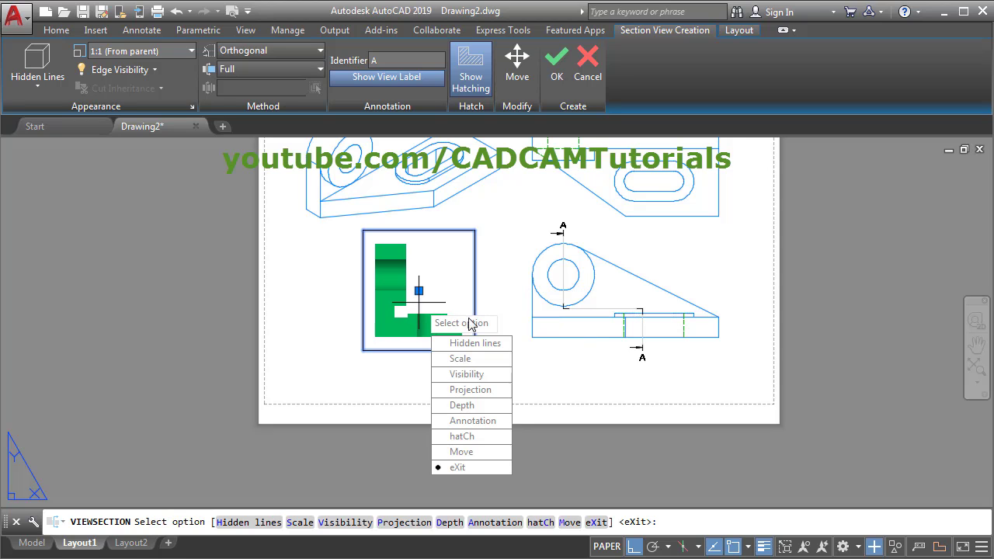
pyautogui.click(455, 468)
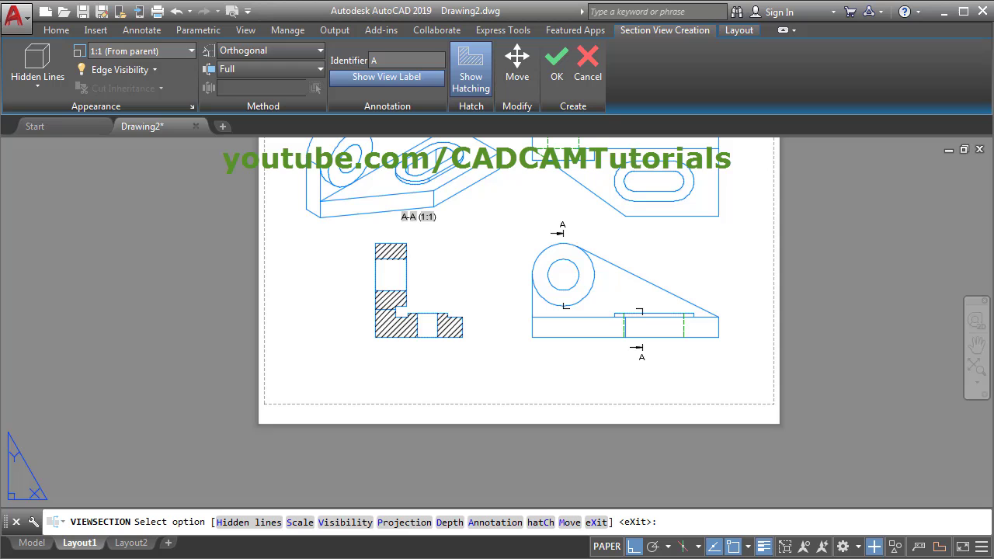
# - Select the section view and grab its A-A (1:1) label's location grip
pyautogui.scroll(3, 330, 443)
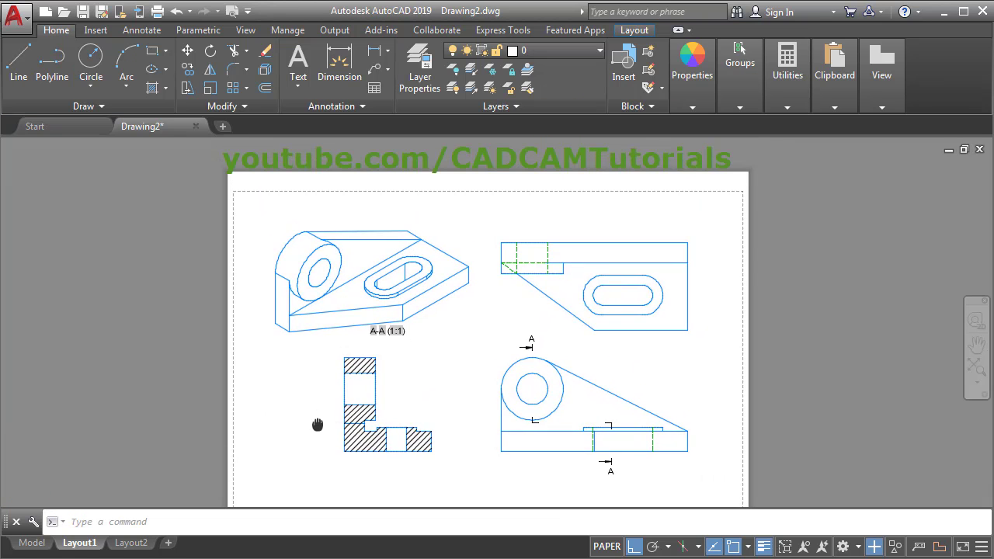
pyautogui.moveTo(495, 376); pyautogui.dragTo(520, 322, button='middle')
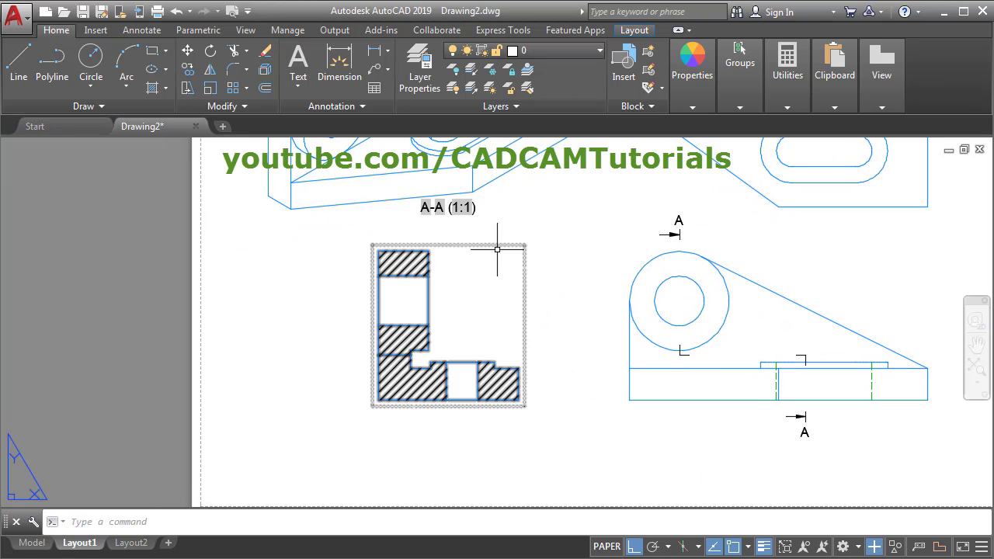
pyautogui.click(459, 208)
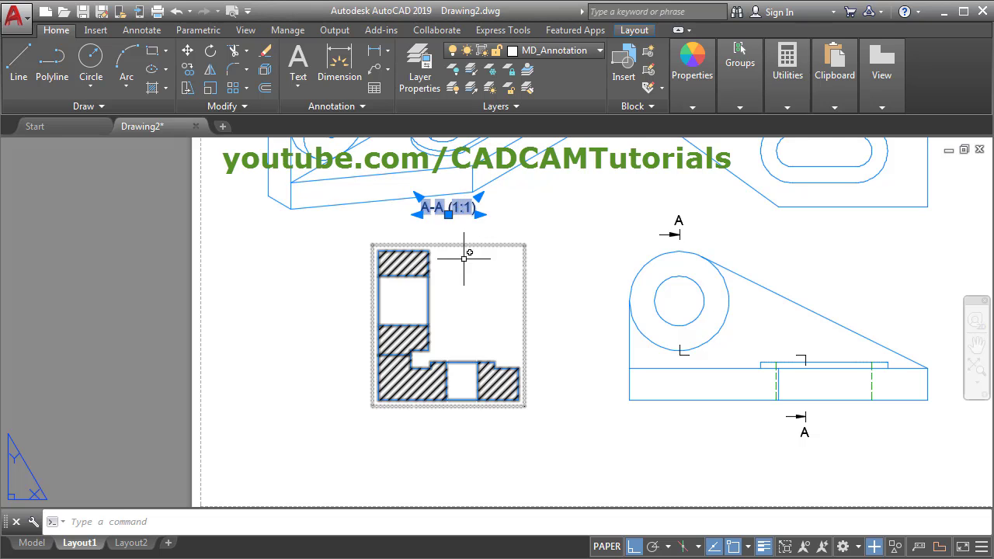
pyautogui.click(448, 211)
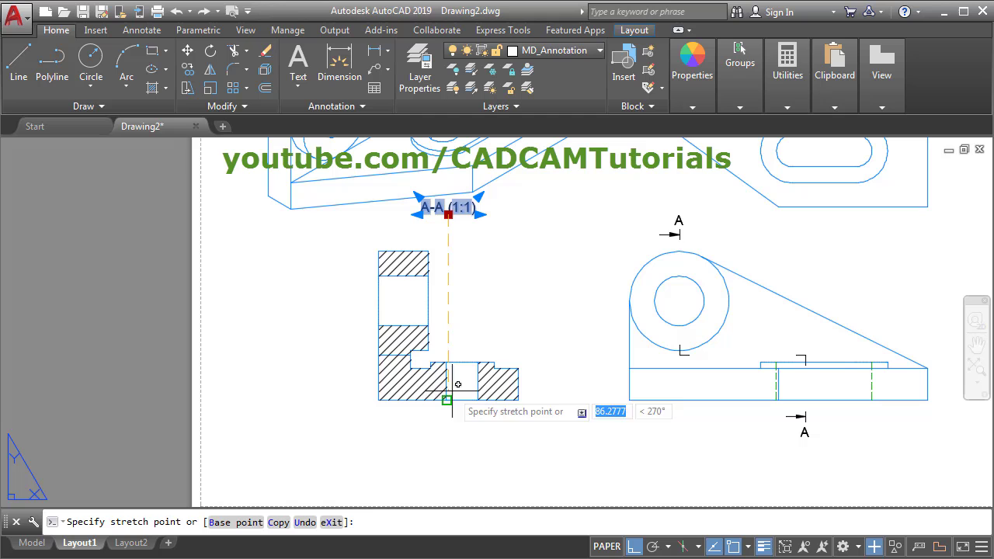
# - Drop the A-A (1:1) label below the section view
pyautogui.click(448, 423)
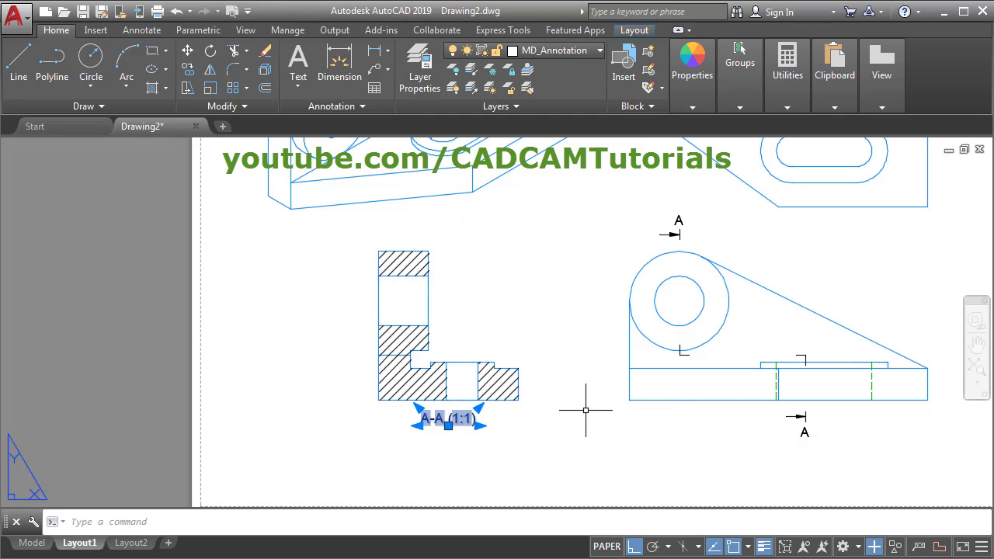
pyautogui.press('Escape')
pyautogui.scroll(2, 586, 403)
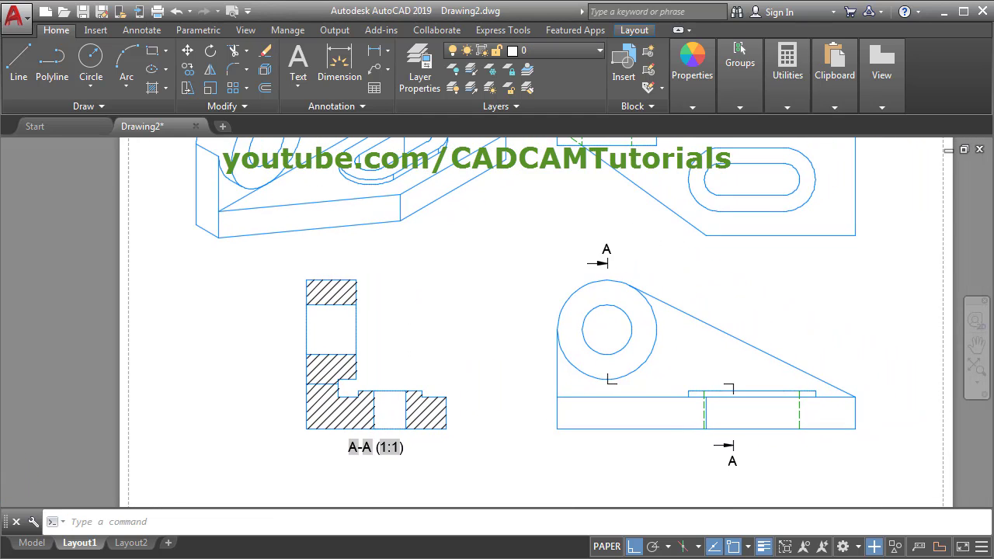
pyautogui.scroll(2, 499, 399)
pyautogui.scroll(-4, 503, 389)
pyautogui.scroll(3, 421, 360)
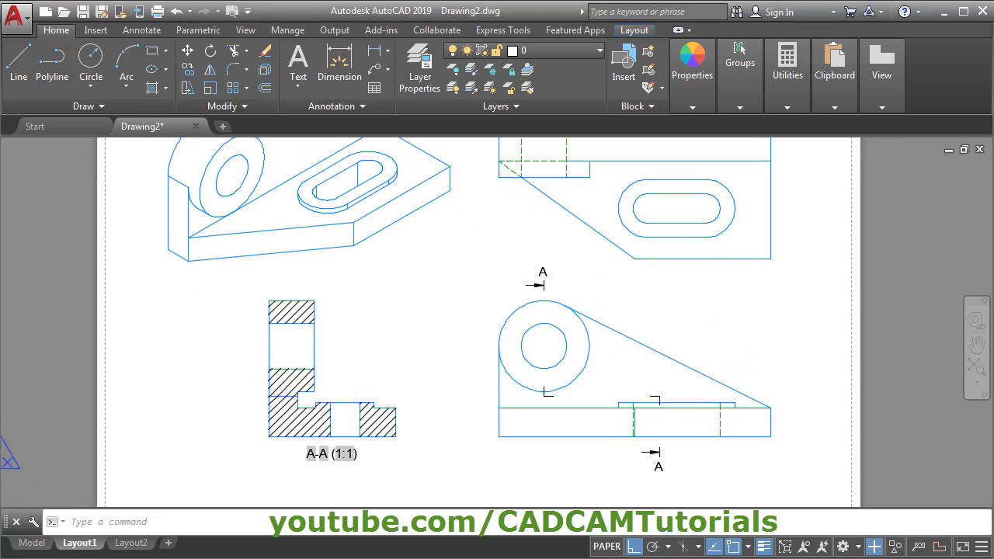
pyautogui.scroll(1, 343, 389)
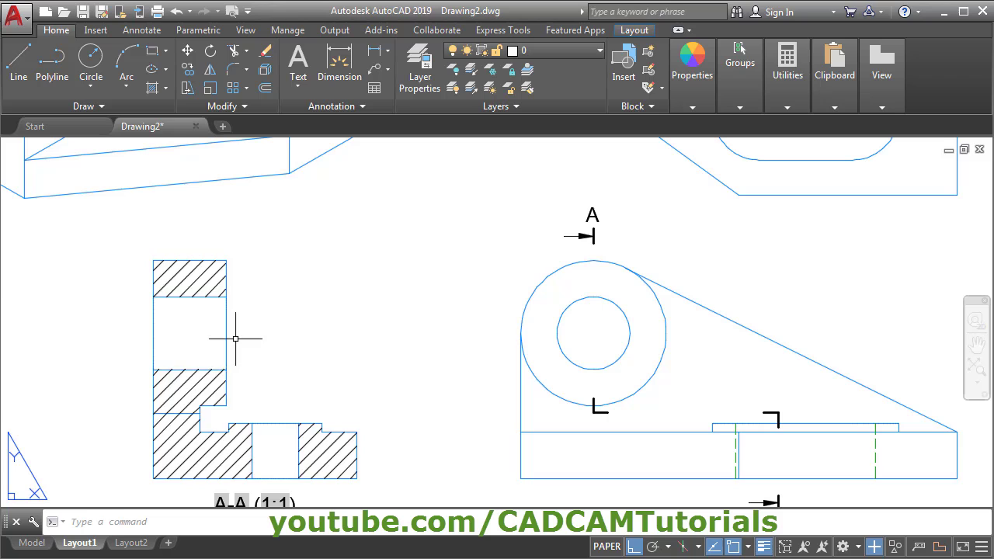
# - Set the MD_Hatching layer colour to 111 from the layer list
pyautogui.click(560, 48)
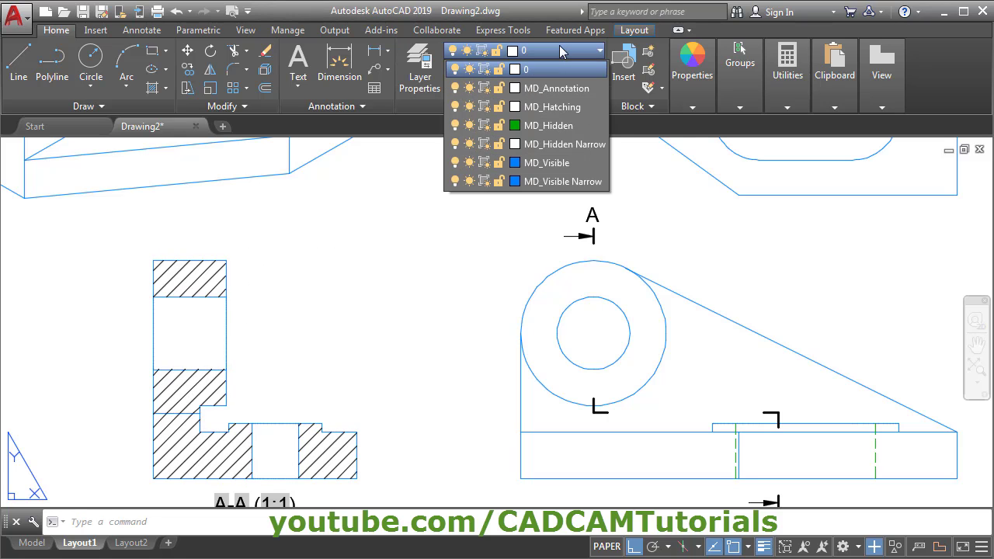
pyautogui.click(514, 111)
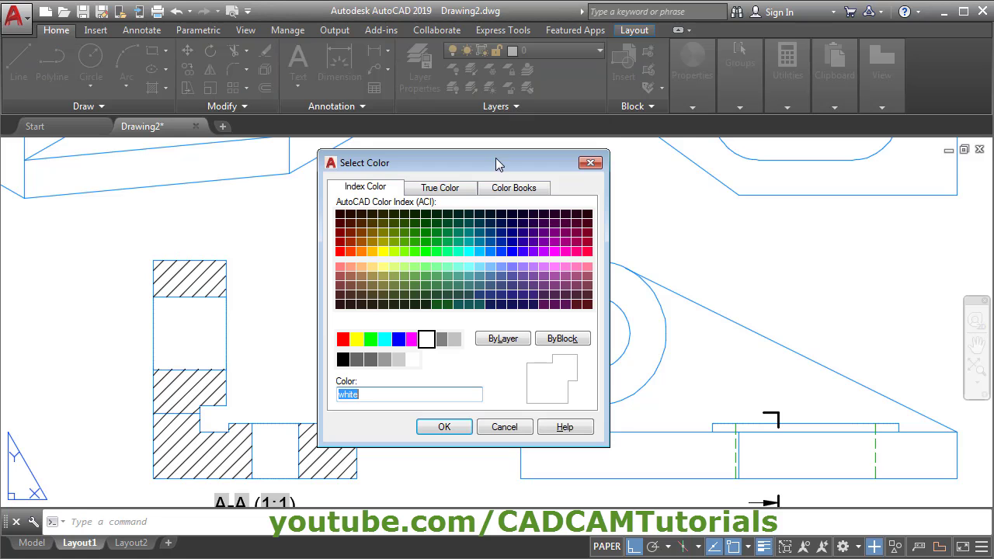
pyautogui.click(447, 267)
pyautogui.click(444, 428)
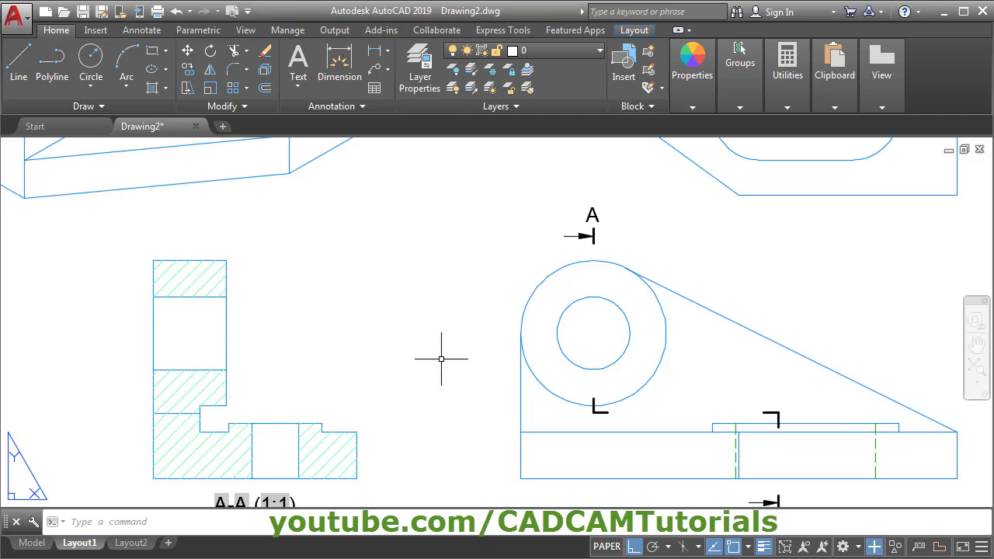
pyautogui.scroll(-2, 481, 428)
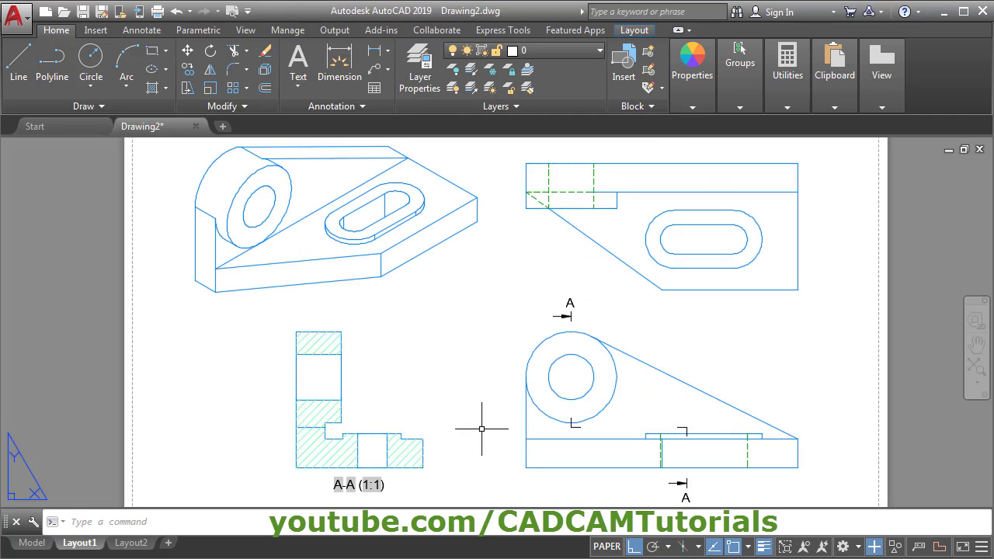
# - Open the Section View Style Manager from the Layout tab's expanded View panel
pyautogui.moveTo(795, 368); pyautogui.dragTo(756, 357, button='middle')
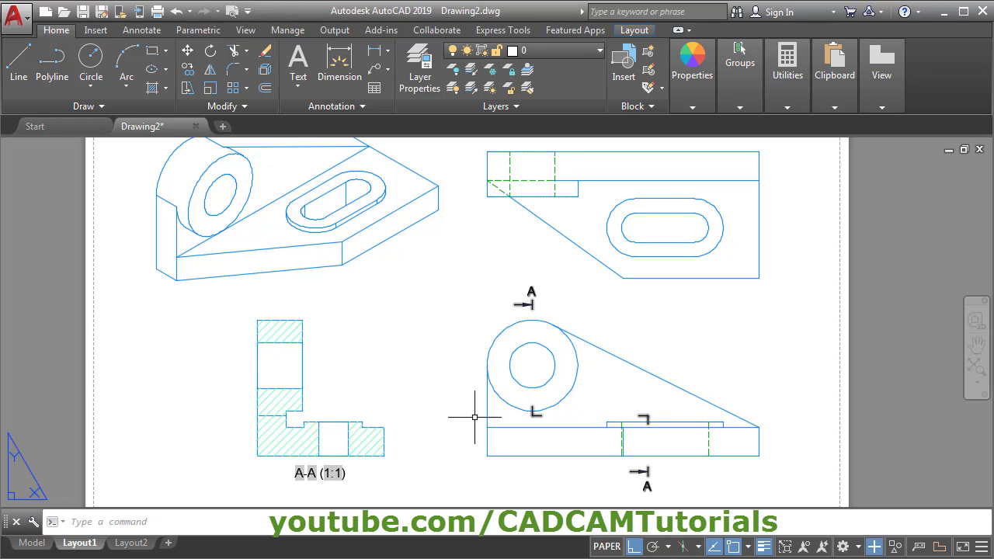
pyautogui.click(884, 109)
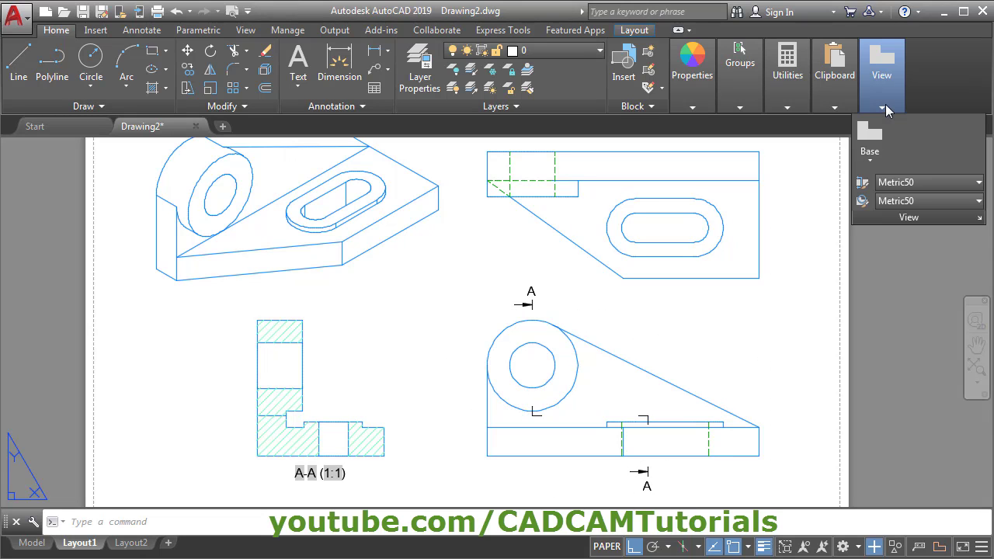
pyautogui.click(864, 184)
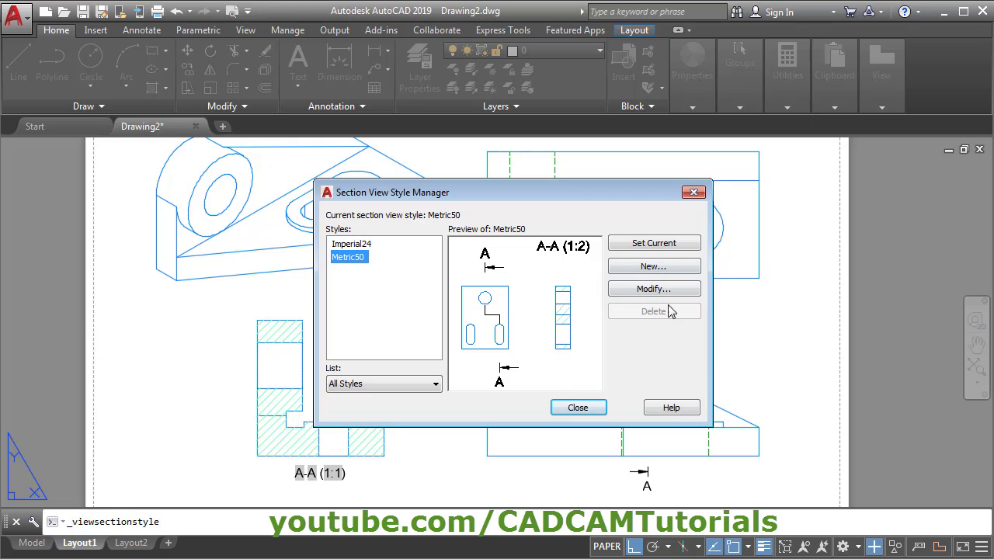
# - Modify Metric50, keep Standard as the identifier text style, and show its Cutting Plane settings
pyautogui.click(653, 289)
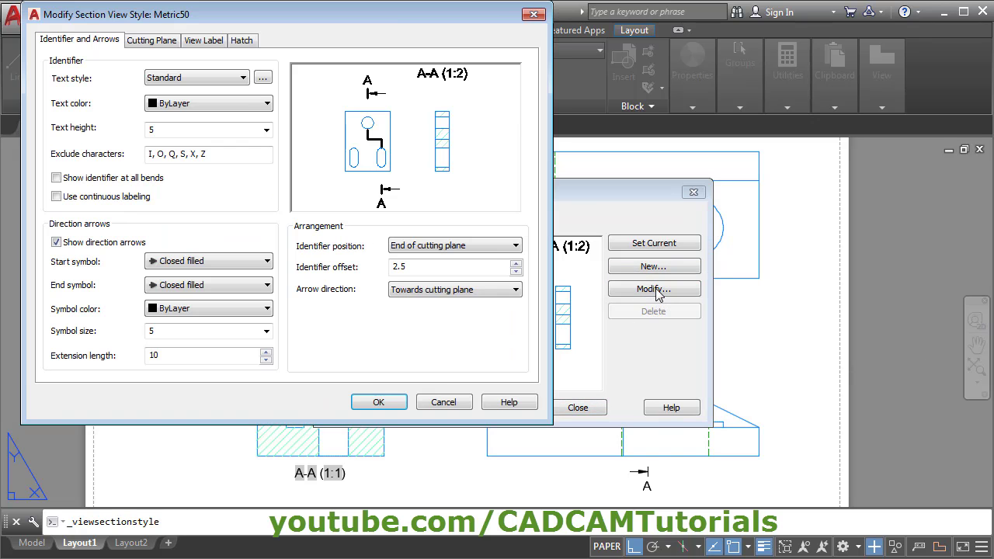
pyautogui.moveTo(391, 14)
pyautogui.mouseDown()
pyautogui.moveTo(414, 31)
pyautogui.moveTo(644, 71)
pyautogui.mouseUp()
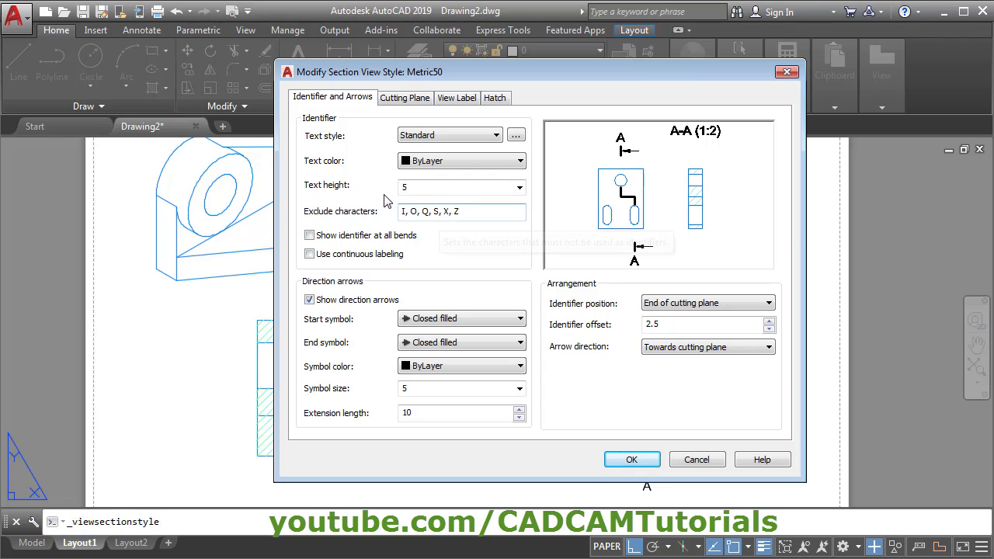
pyautogui.click(496, 137)
pyautogui.click(496, 137)
pyautogui.click(405, 98)
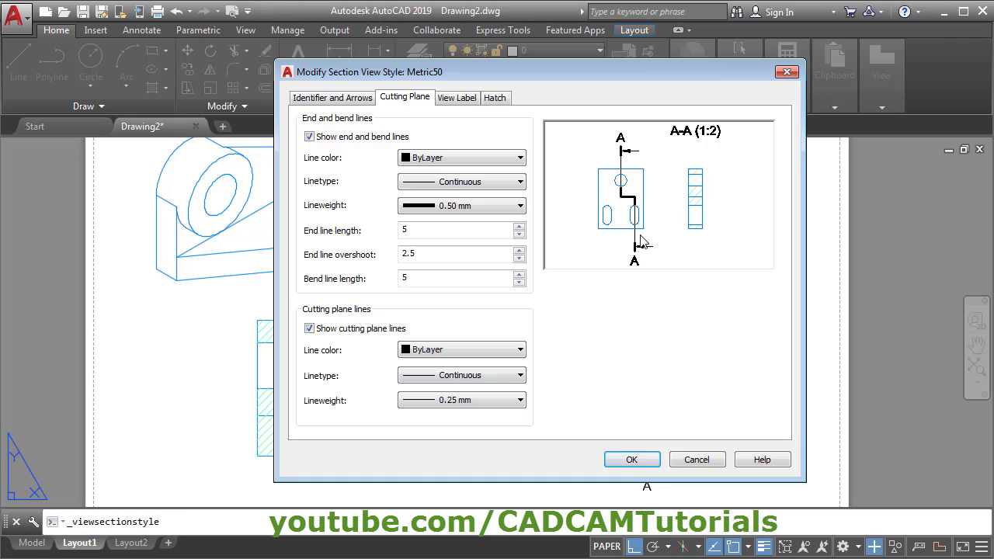
# - Load PHANTOM2 from acadiso.lin, assign it to Metric50's cutting-plane lines, and save the style
pyautogui.click(521, 377)
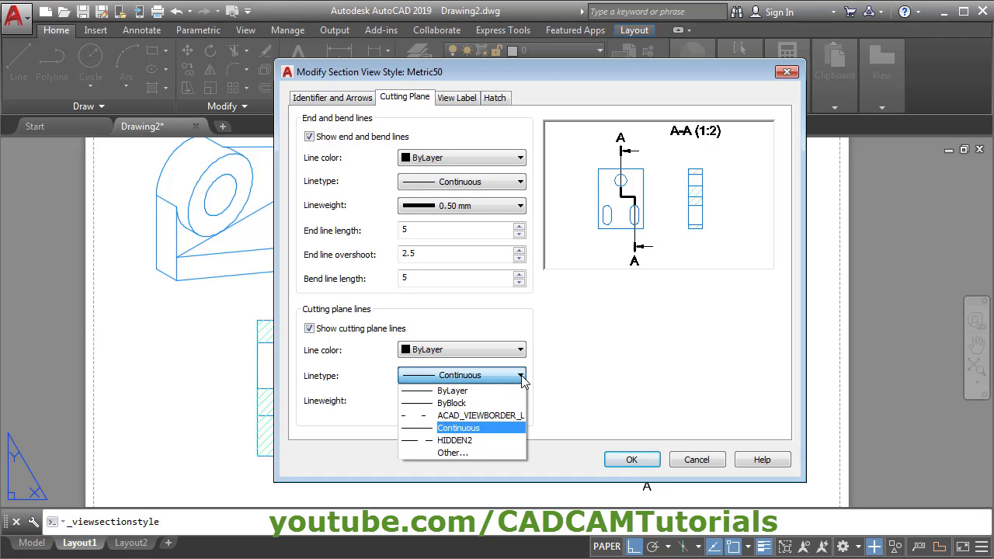
pyautogui.click(458, 453)
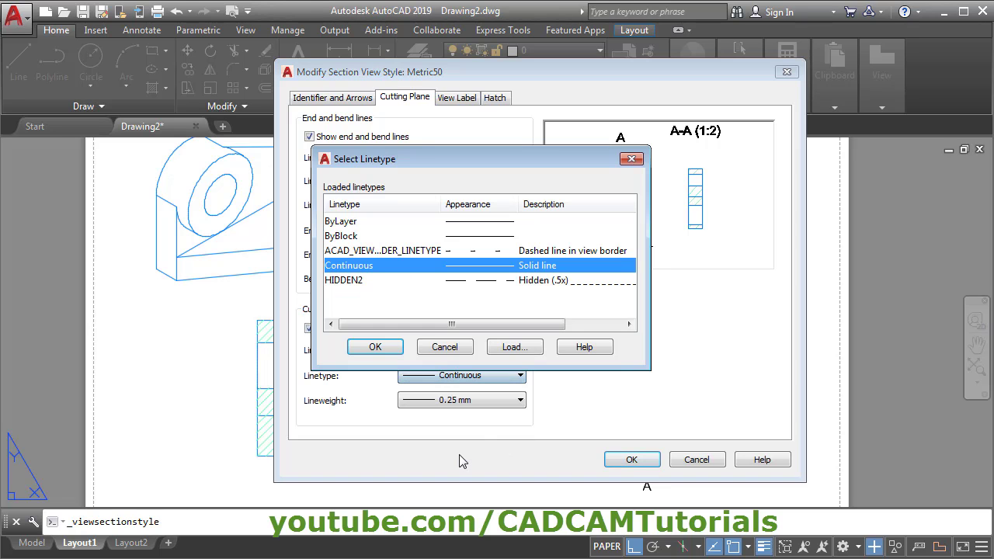
pyautogui.click(514, 347)
pyautogui.click(354, 280)
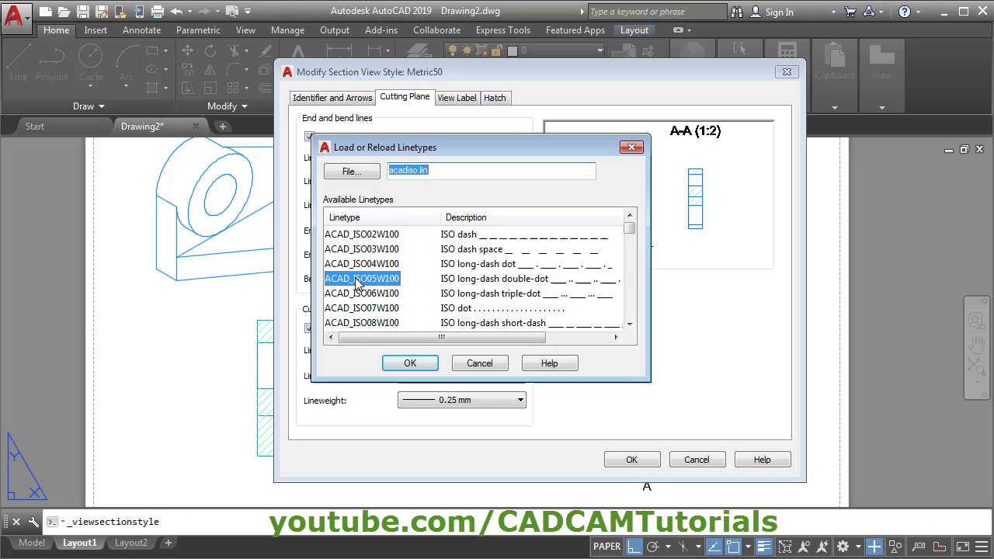
pyautogui.press('p')
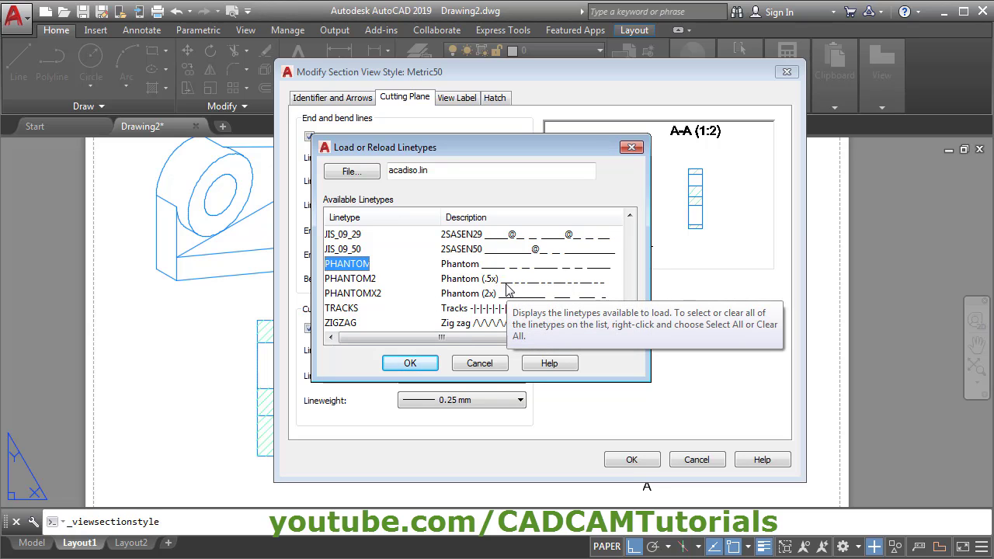
pyautogui.click(350, 279)
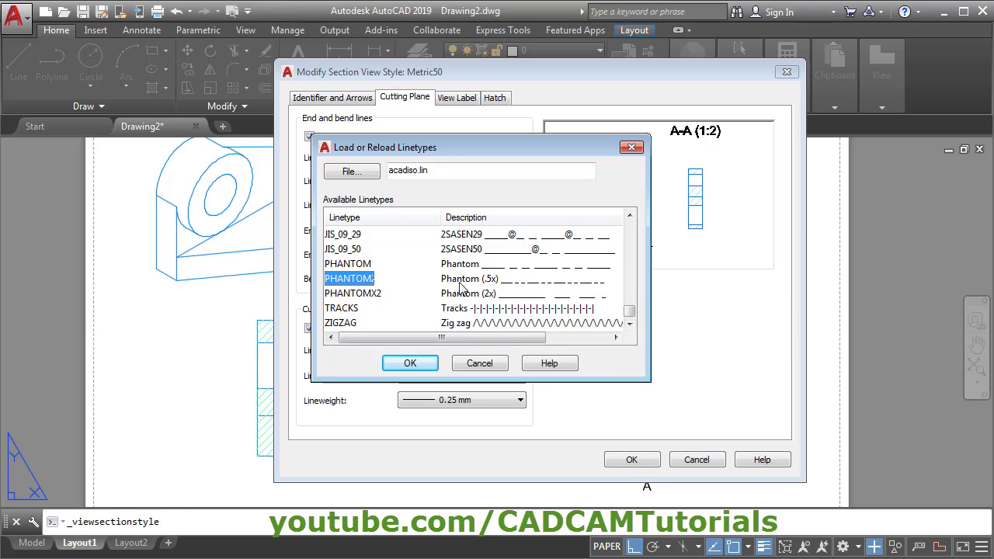
pyautogui.click(410, 363)
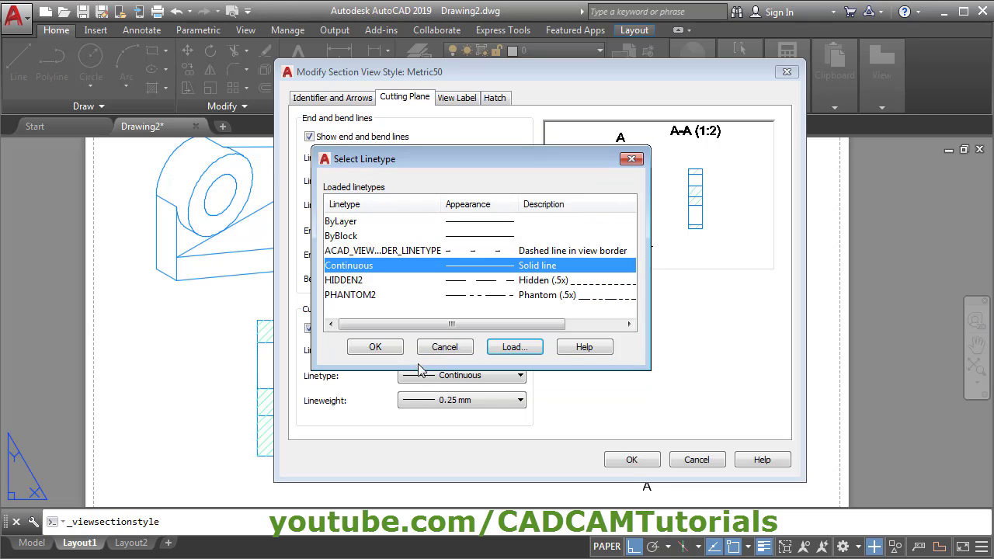
pyautogui.click(349, 295)
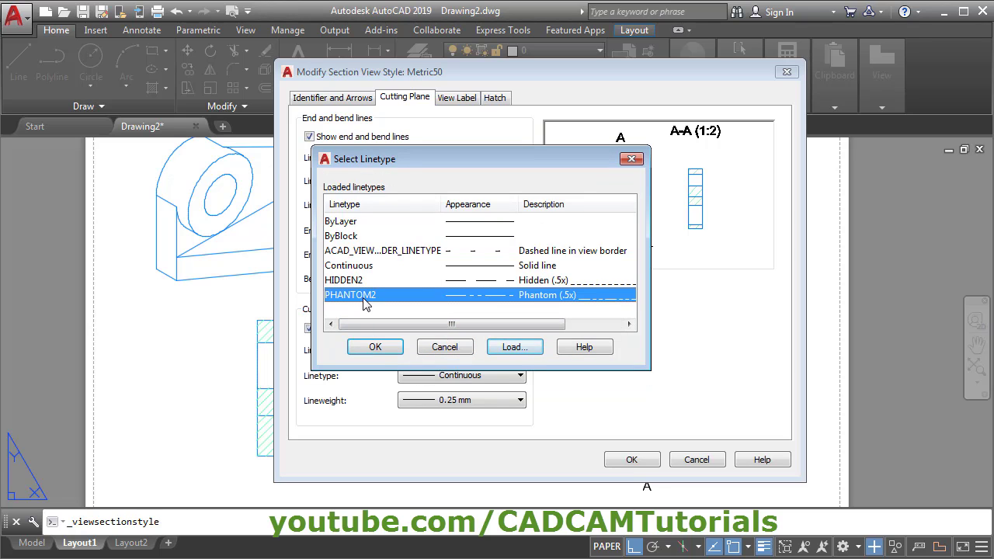
pyautogui.click(381, 347)
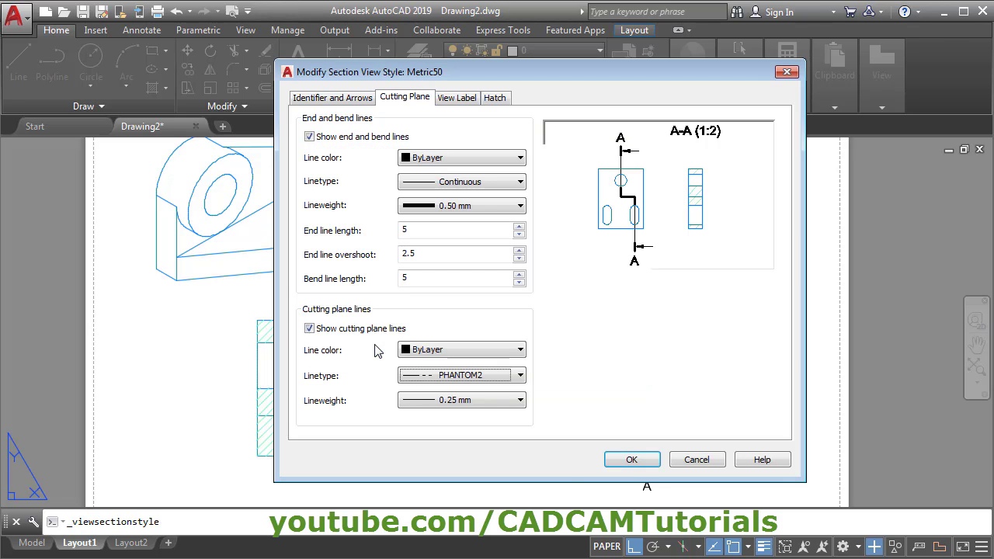
pyautogui.click(632, 460)
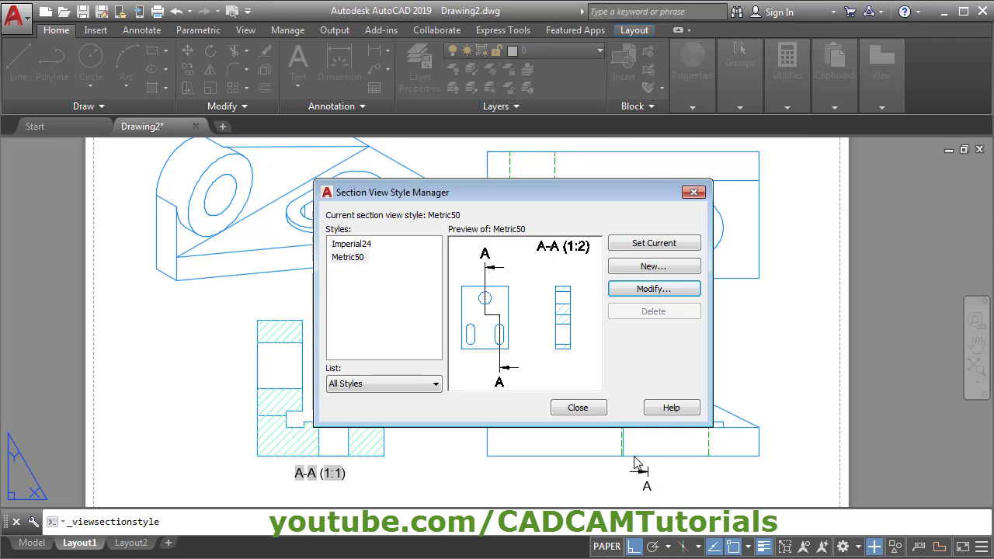
# - Close the Section View Style Manager and zoom around the front view
pyautogui.click(578, 410)
pyautogui.scroll(3, 799, 473)
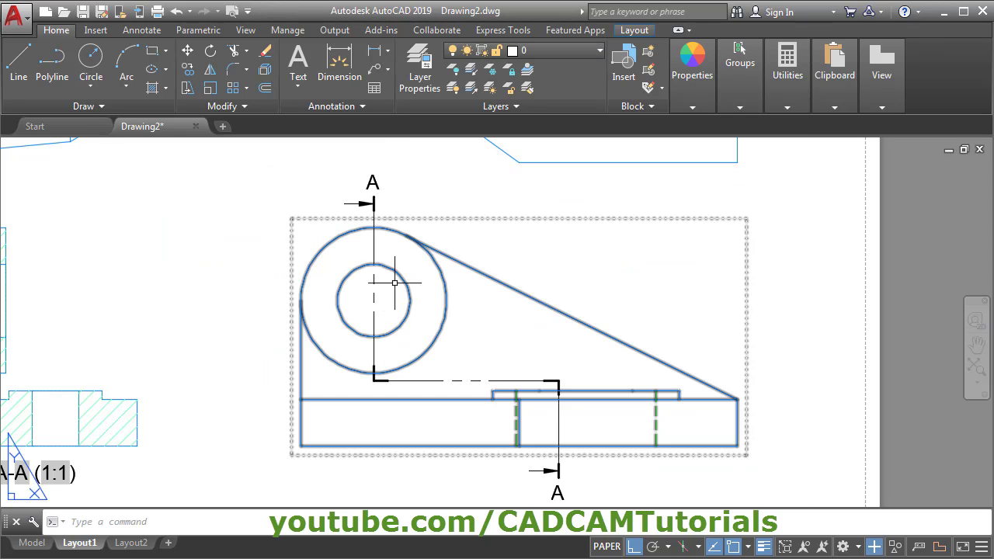
pyautogui.scroll(-3, 787, 404)
pyautogui.scroll(3, 767, 402)
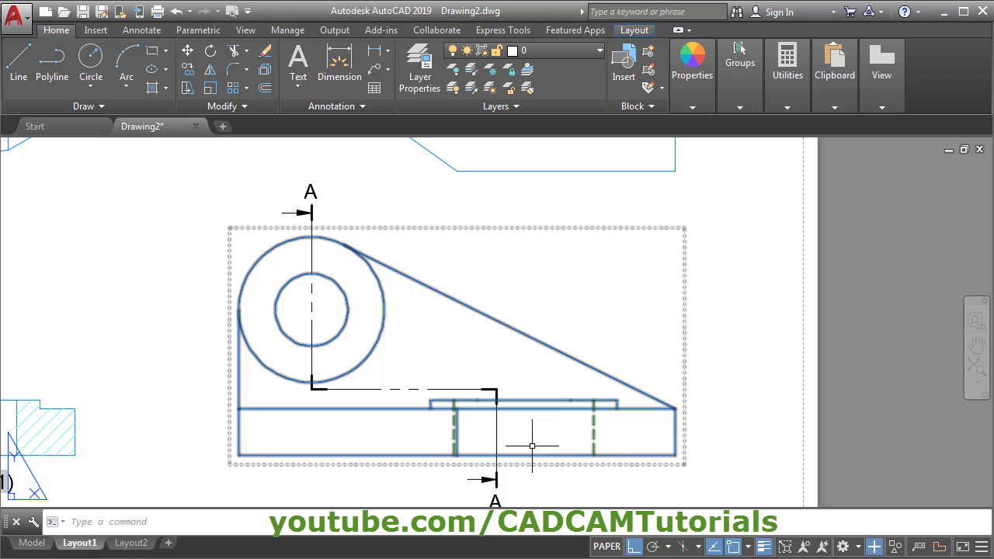
pyautogui.scroll(-2, 769, 406)
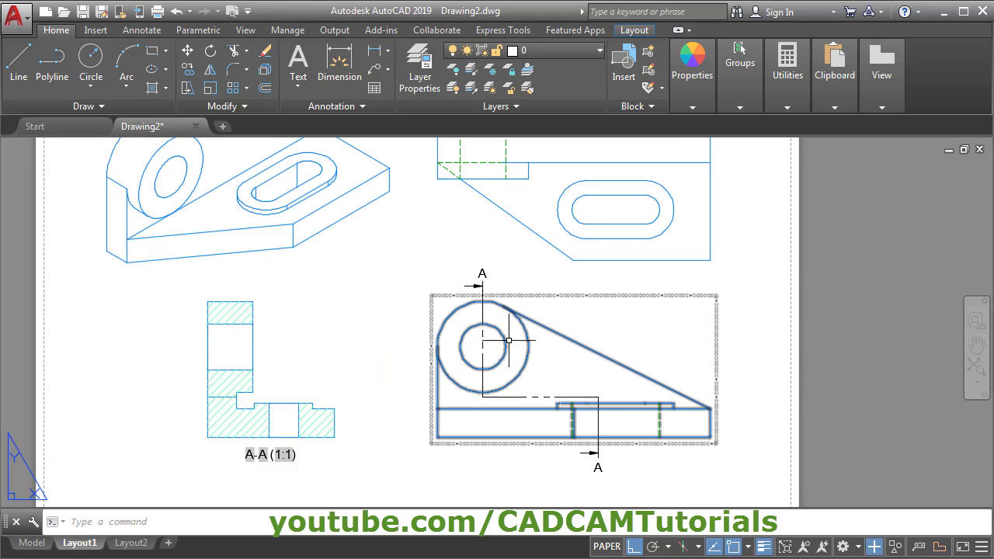
# - Give the A-A section line a linetype scale of 0.75 in Properties
pyautogui.click(525, 397)
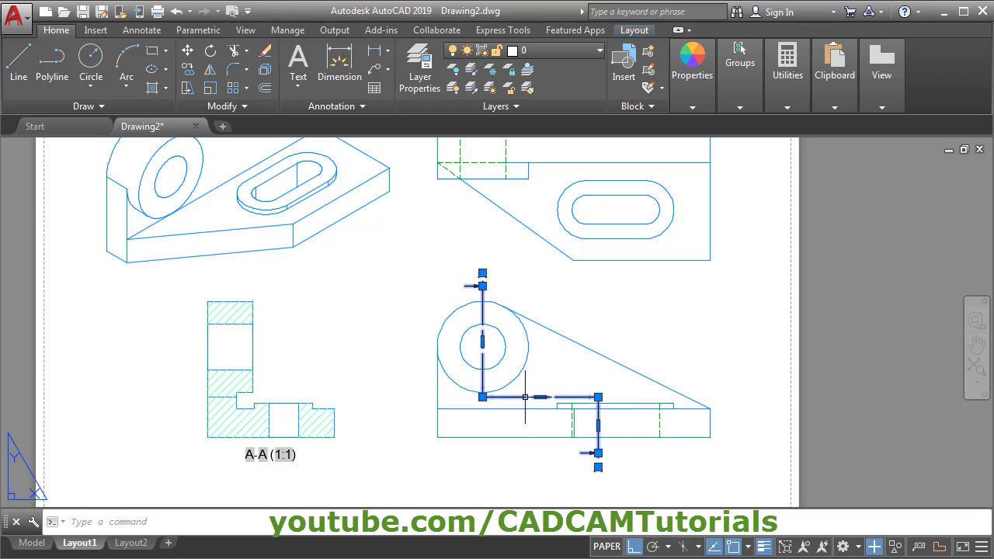
pyautogui.hotkey('ctrl', '1')
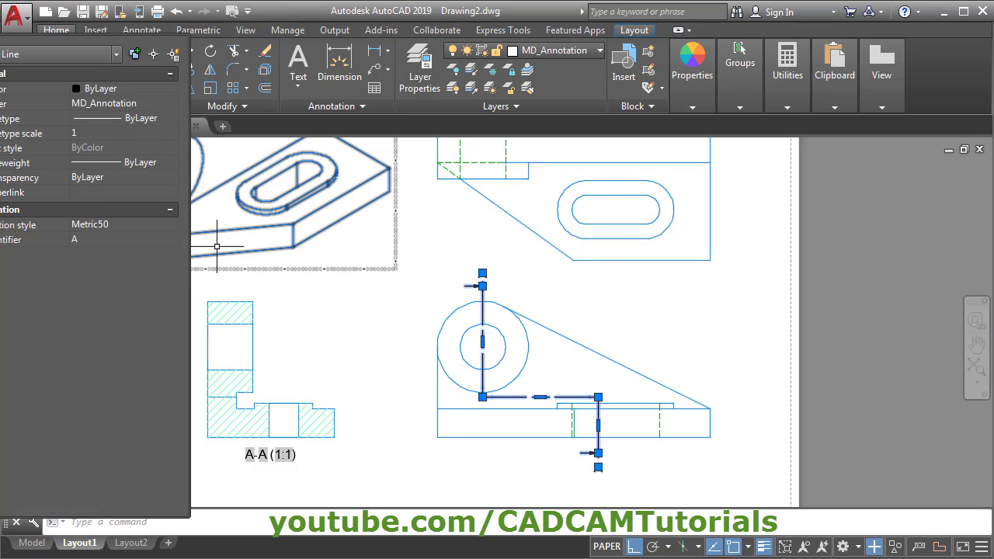
pyautogui.moveTo(108, 174)
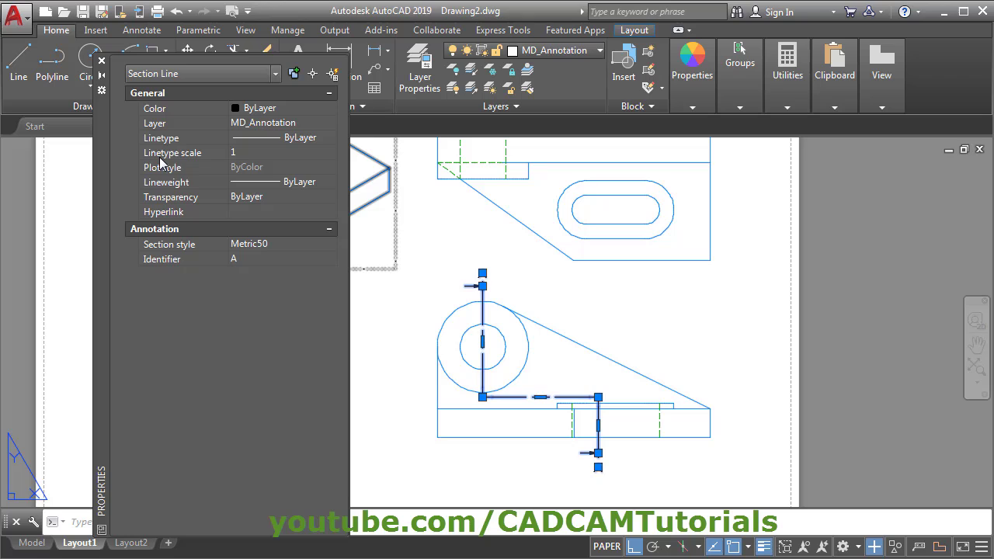
pyautogui.click(245, 153)
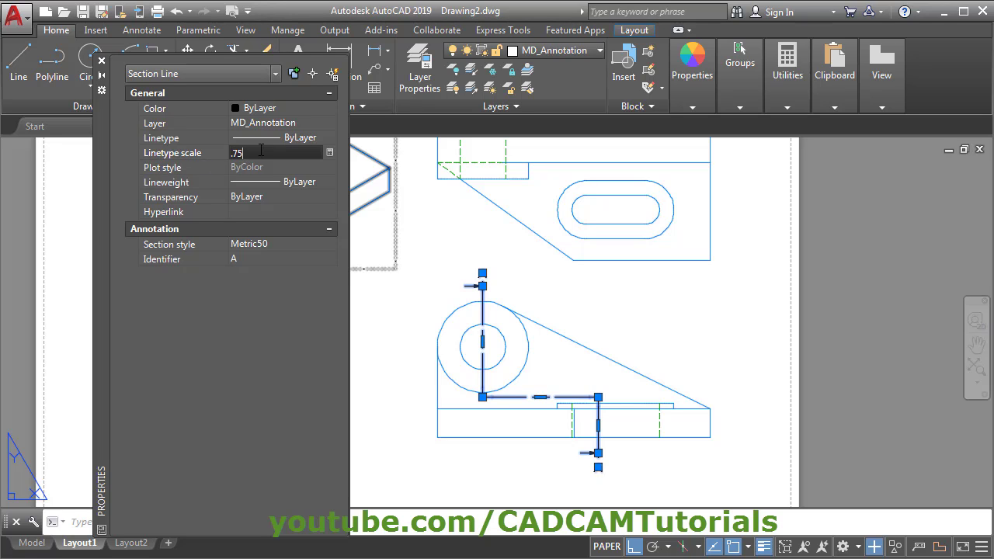
pyautogui.write('.75')
pyautogui.press('Return')
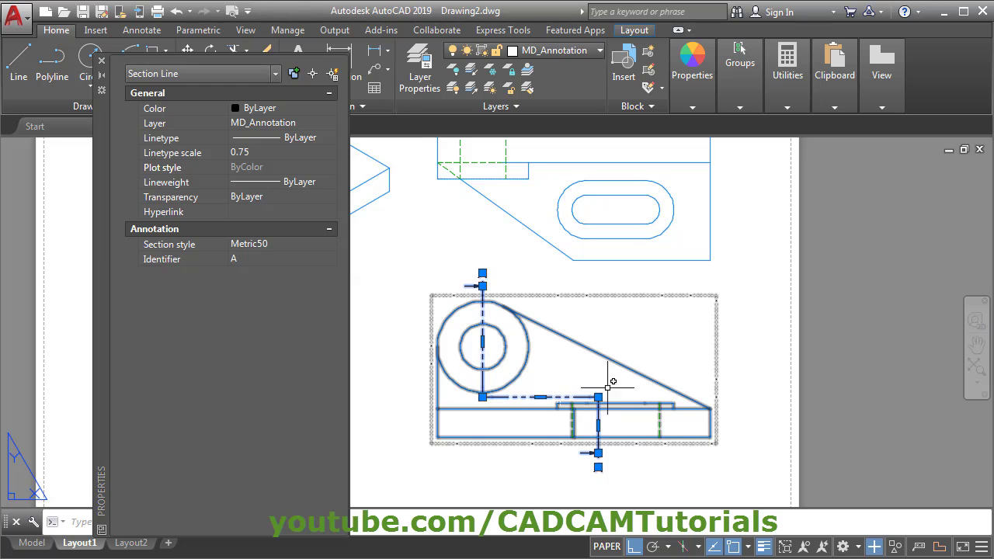
pyautogui.press('Escape')
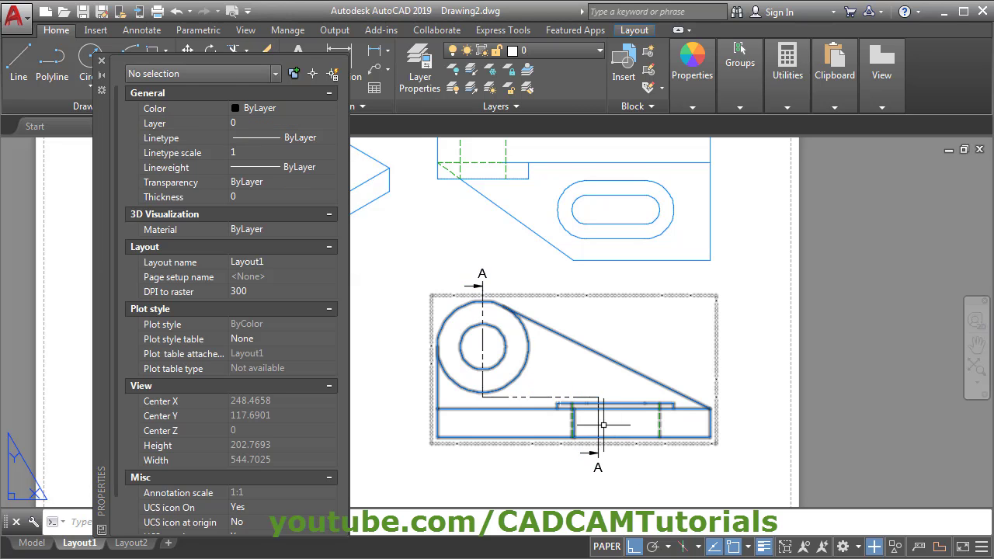
# - Reduce the section line's linetype scale further to 0.5
pyautogui.click(537, 397)
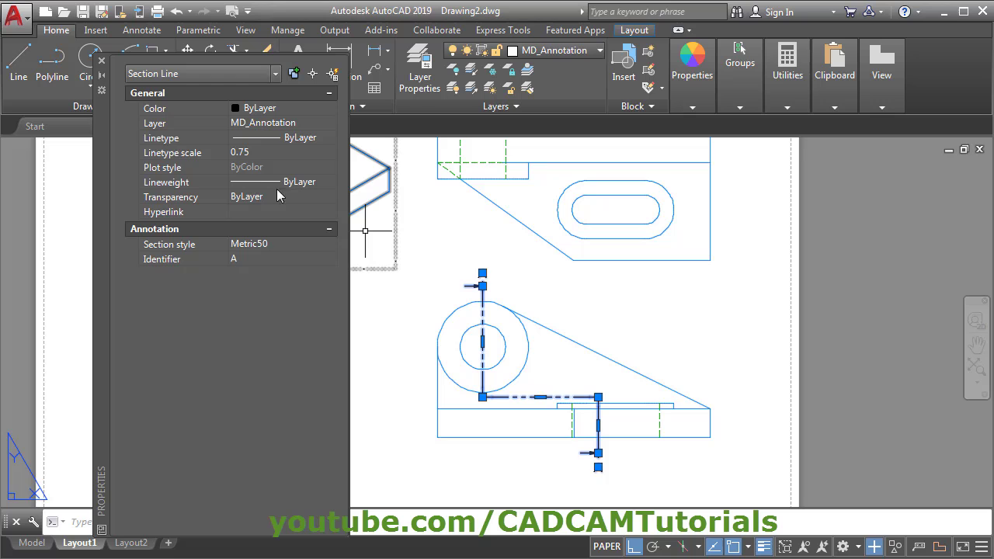
pyautogui.click(256, 152)
pyautogui.write('.5')
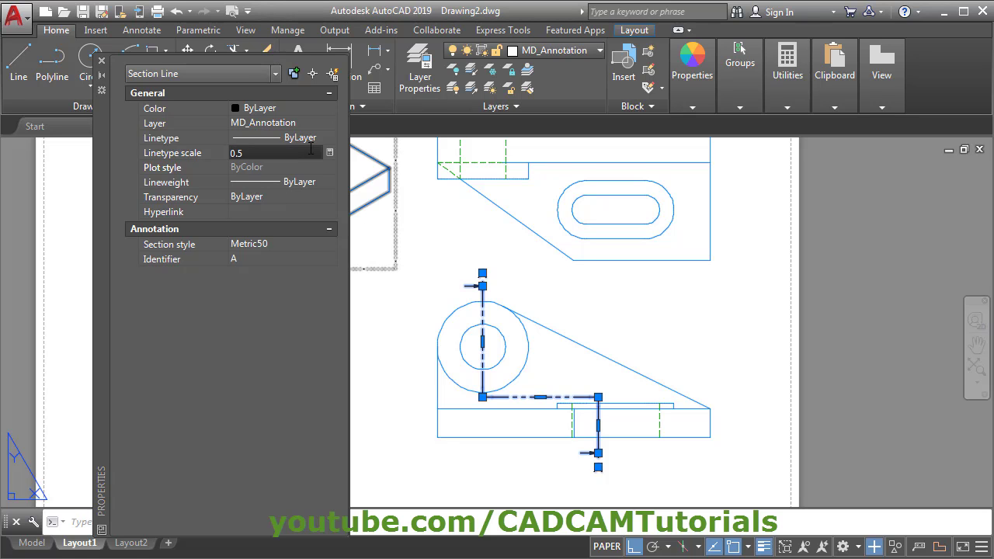
pyautogui.press('Return')
pyautogui.press('Escape')
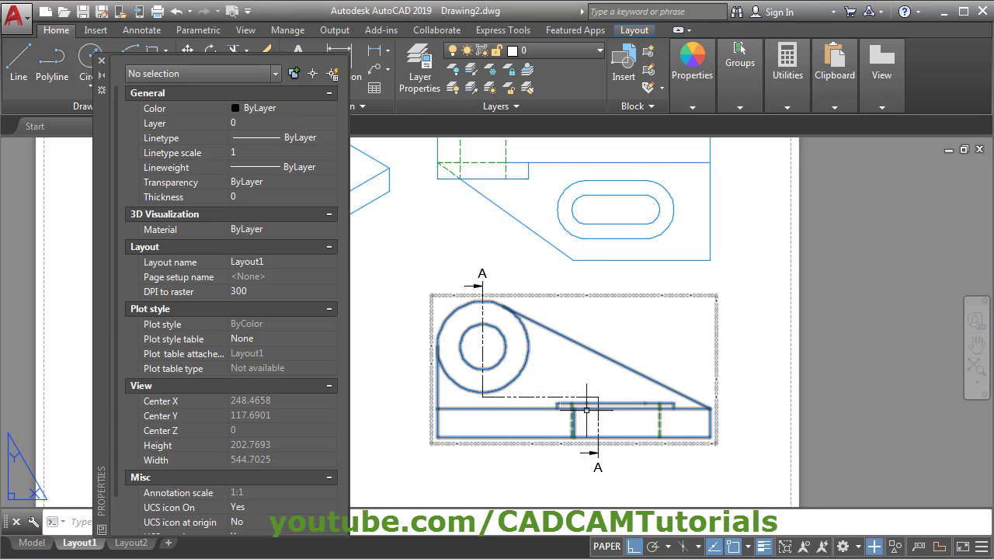
pyautogui.click(101, 60)
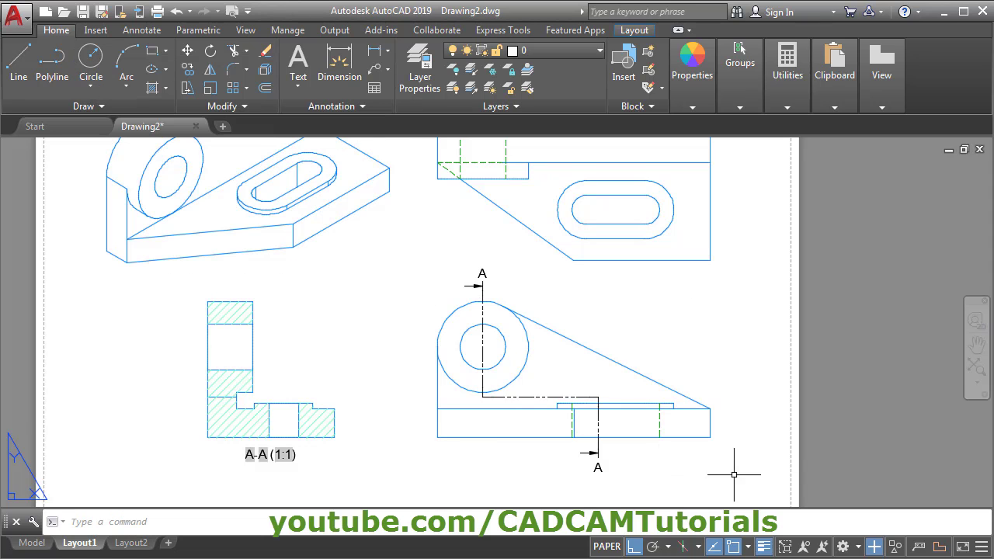
pyautogui.scroll(5, 734, 475)
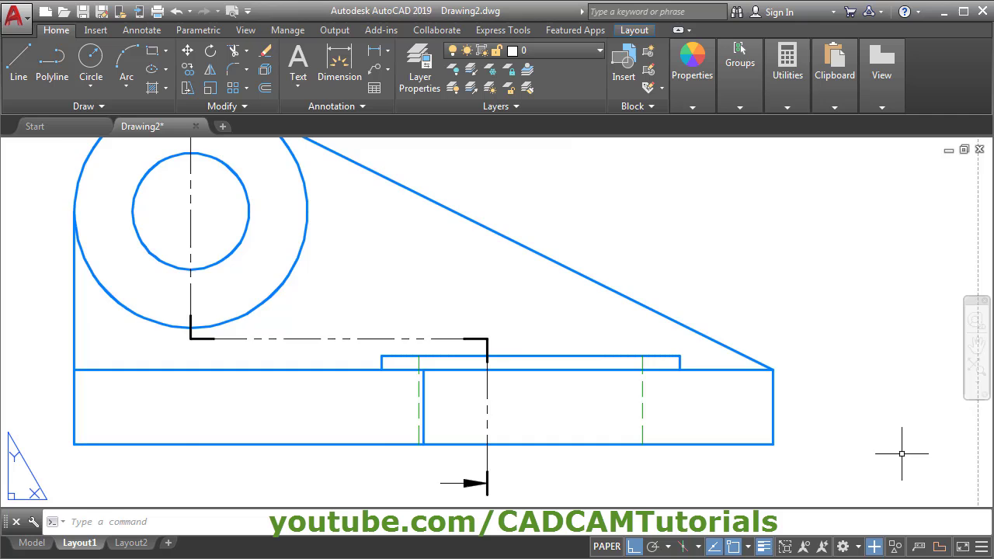
pyautogui.scroll(-3, 902, 453)
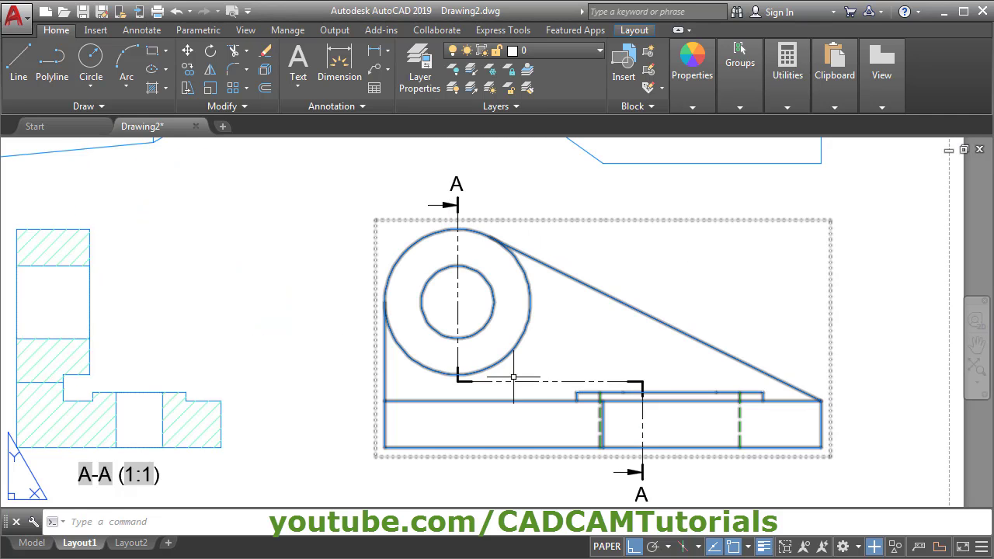